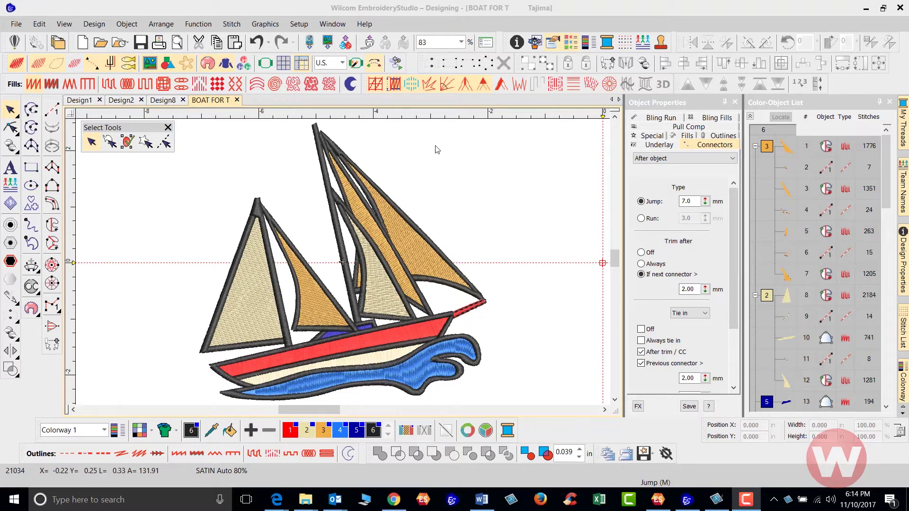
- Delete the blue wave fill below the boat, keeping its black outline
left_click(519, 164)
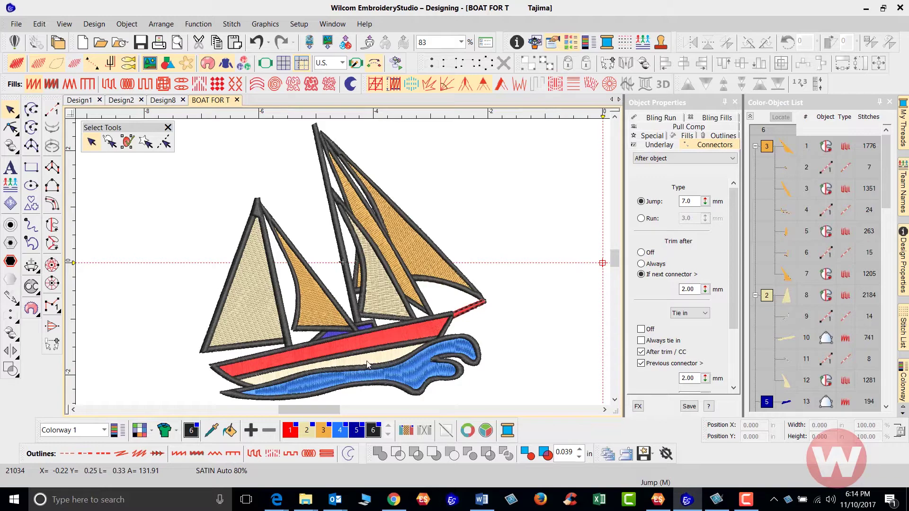
scroll(340, 266, "up", 5)
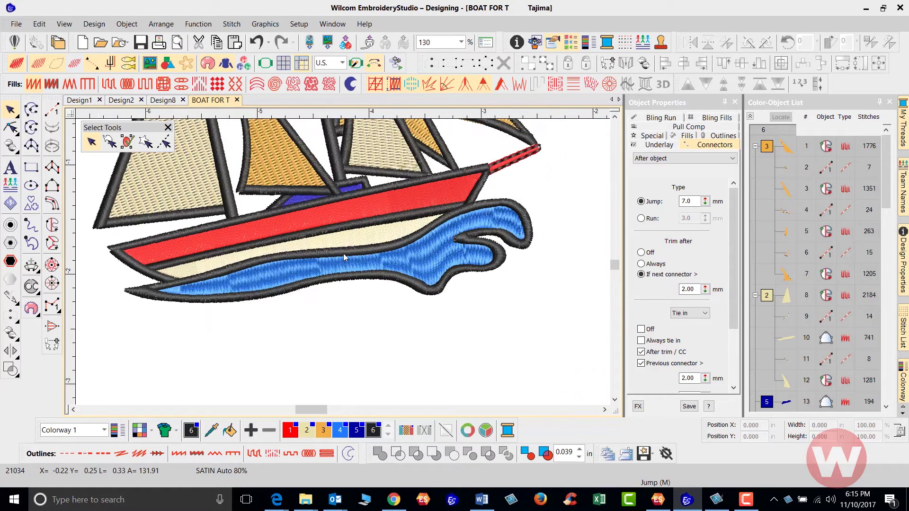
scroll(344, 257, "up", 1)
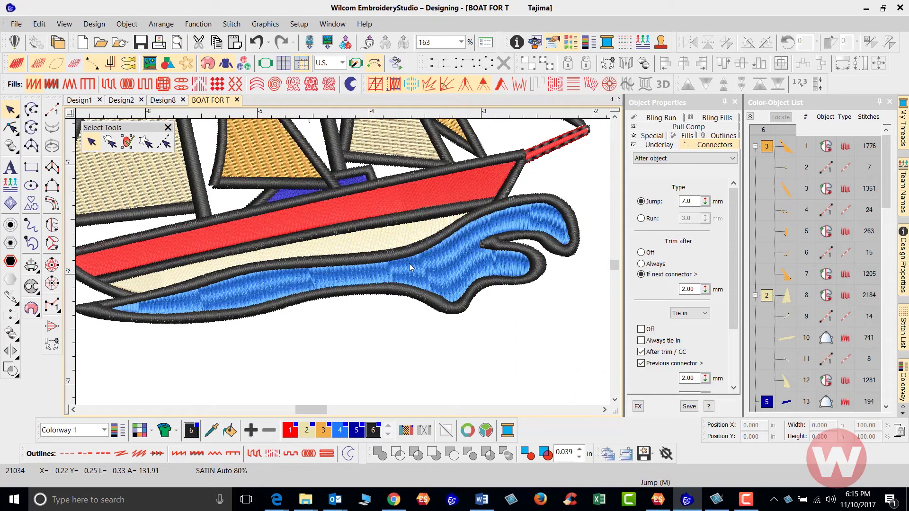
left_click(455, 262)
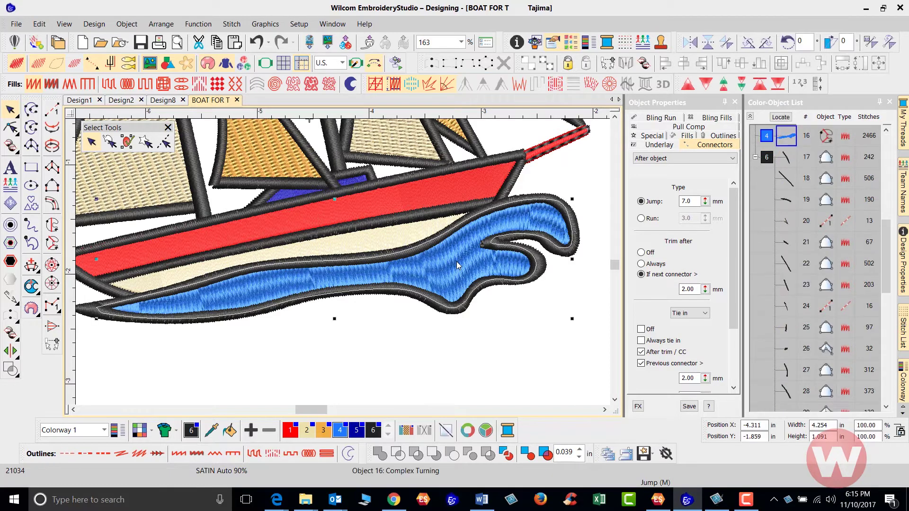
key("Delete")
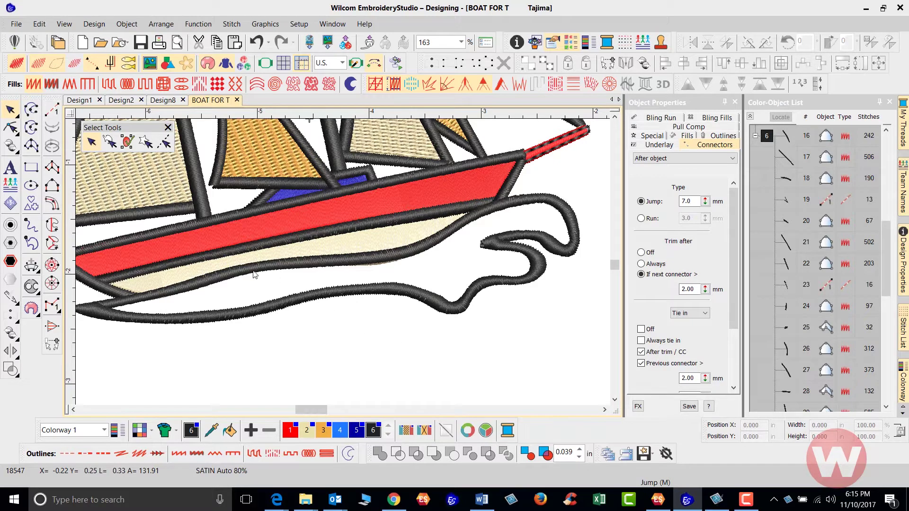
- Start a Complex Fill with User-defined split and digitize its boundary along the wave's upper outline, from the stern-side tip to the crest
left_click(52, 226)
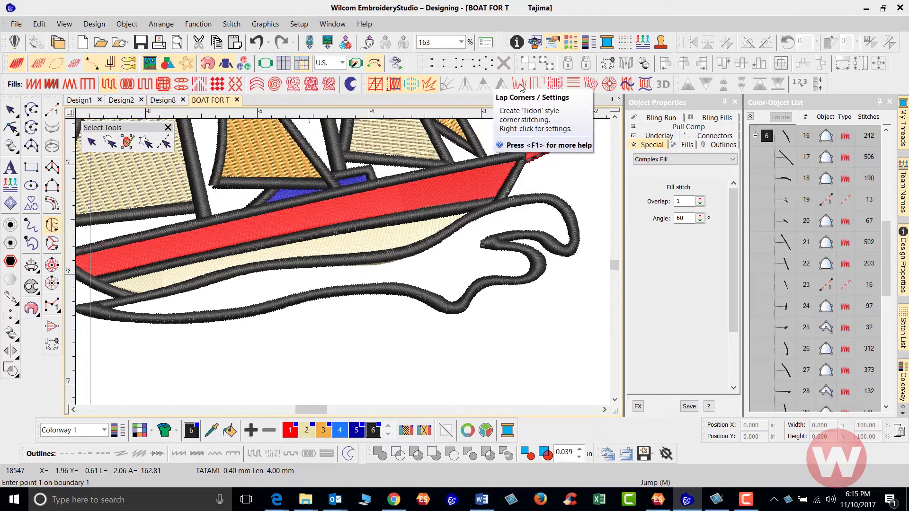
left_click(559, 87)
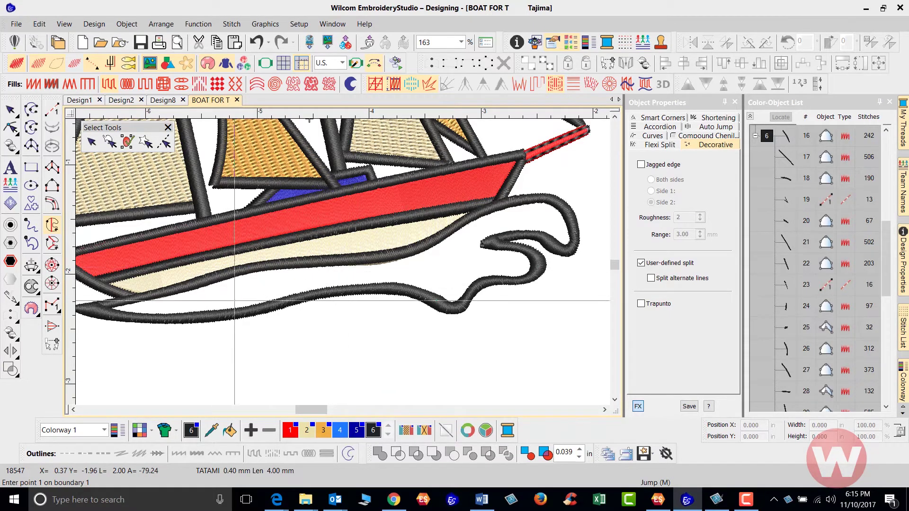
left_click(101, 303)
left_click(136, 299)
left_click(183, 287)
left_click(222, 274)
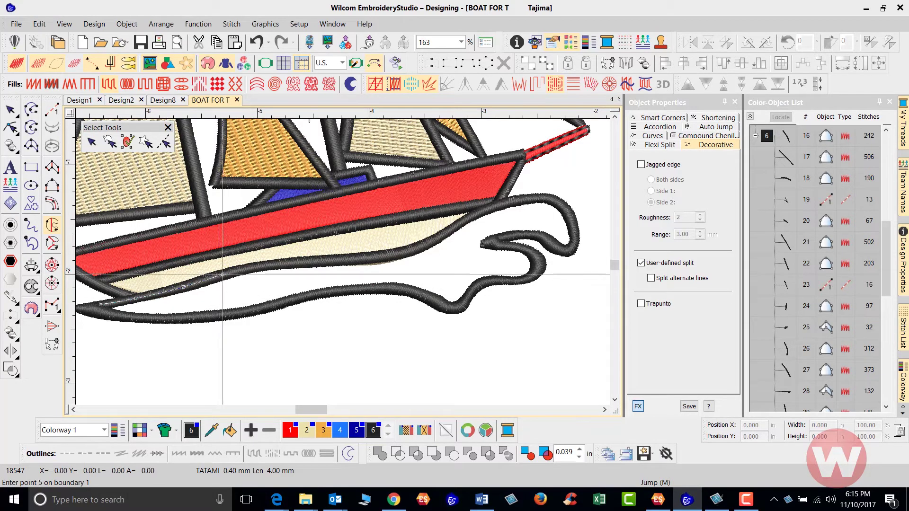
left_click(264, 266)
left_click(304, 260)
left_click(348, 259)
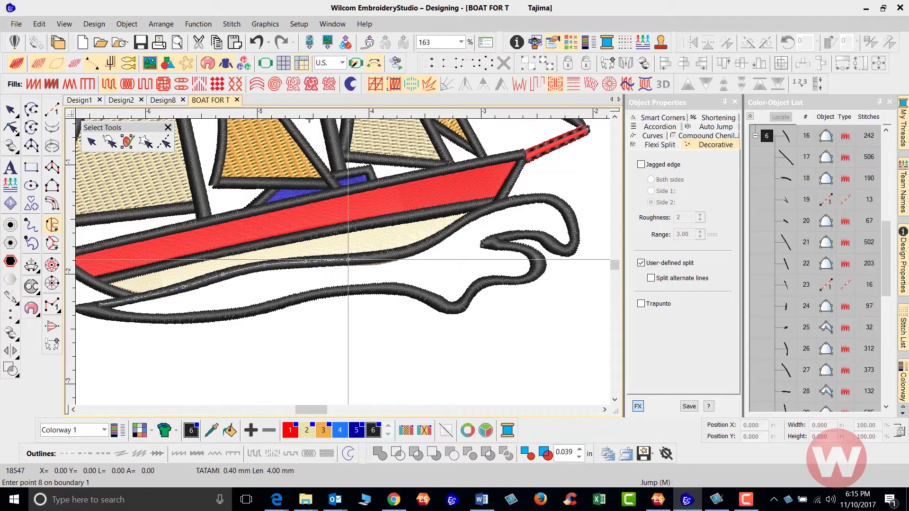
left_click(400, 253)
left_click(445, 235)
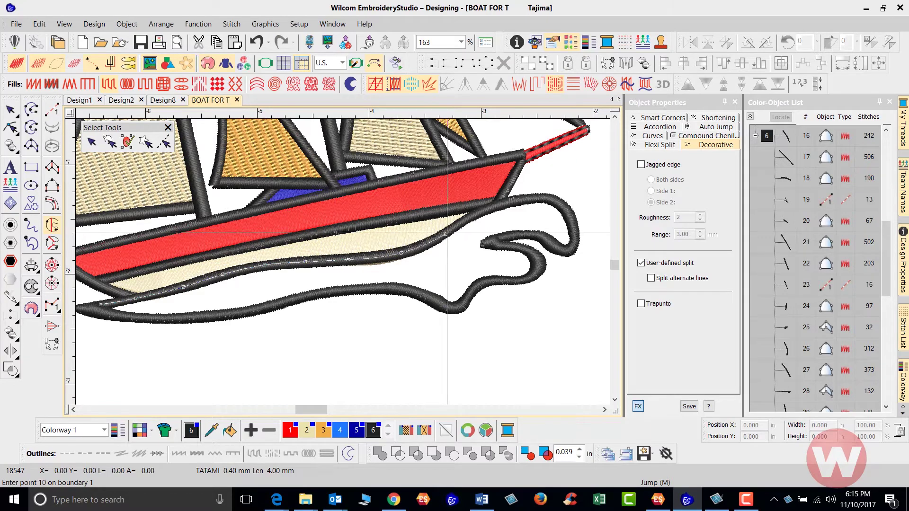
left_click(478, 214)
left_click(514, 202)
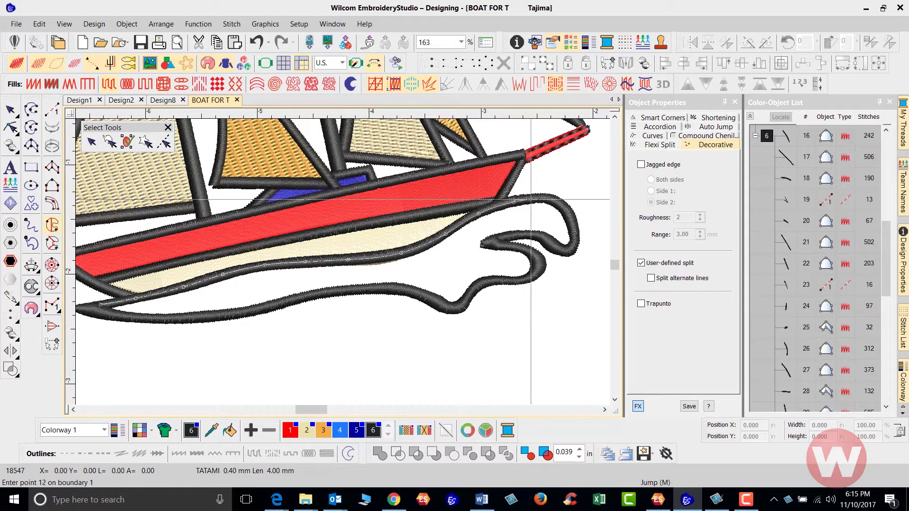
- Continue the fill boundary around the wave's crest, into the notch and around the lower curl
left_click(547, 198)
left_click(566, 210)
left_click(574, 233)
left_click(571, 248)
left_click(556, 246)
left_click(544, 235)
left_click(529, 236)
left_click(515, 236)
left_click(500, 242)
left_click(504, 244)
left_click(514, 248)
left_click(521, 255)
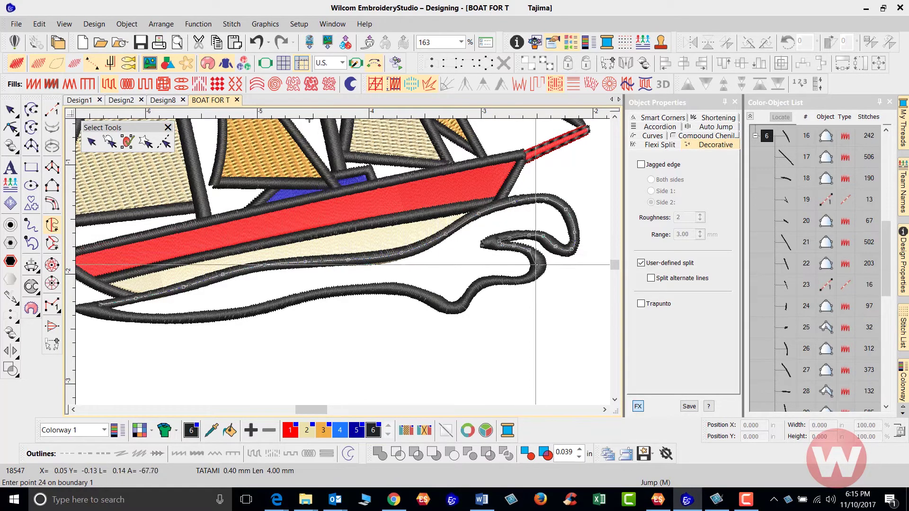
left_click(535, 265)
left_click(521, 277)
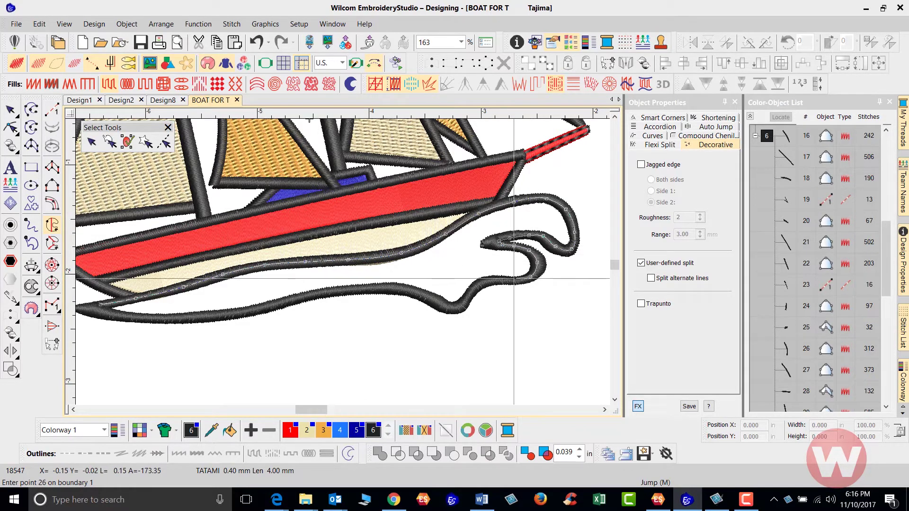
- Digitize the fill boundary along the wave's lower outline back to the stern-side tip and close it
left_click(510, 279)
left_click(487, 281)
left_click(476, 286)
left_click(463, 300)
left_click(453, 307)
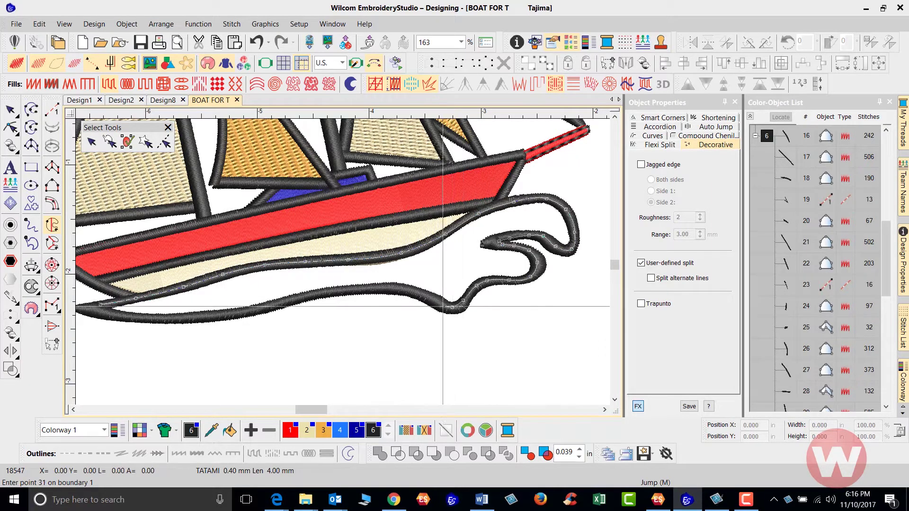
left_click(429, 297)
left_click(401, 290)
left_click(365, 290)
left_click(318, 299)
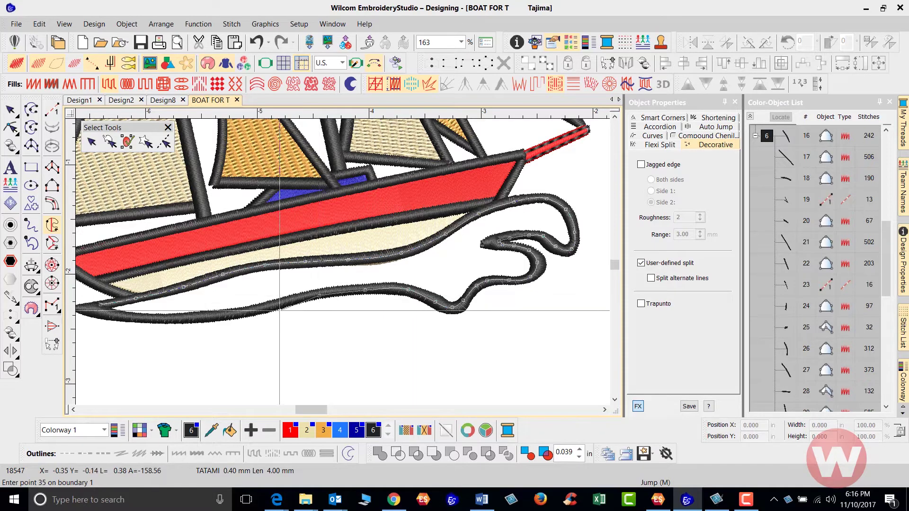
left_click(274, 306)
left_click(224, 308)
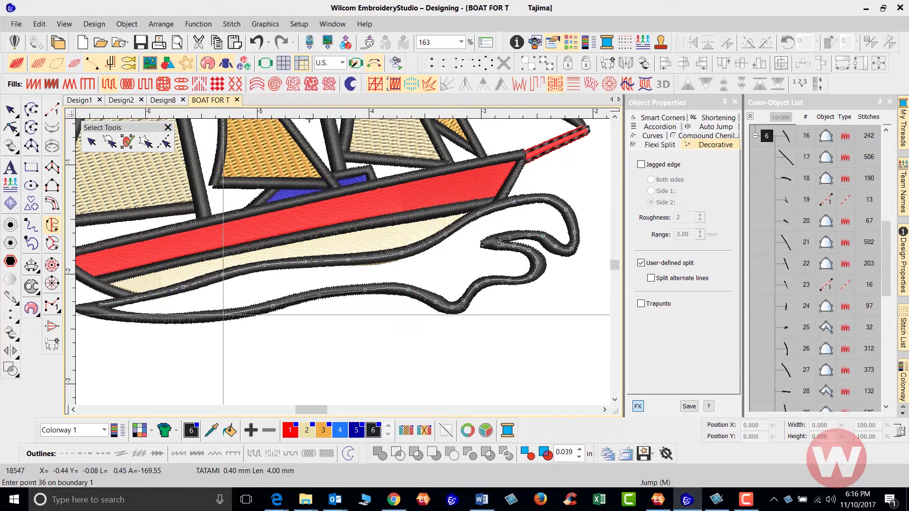
left_click(168, 311)
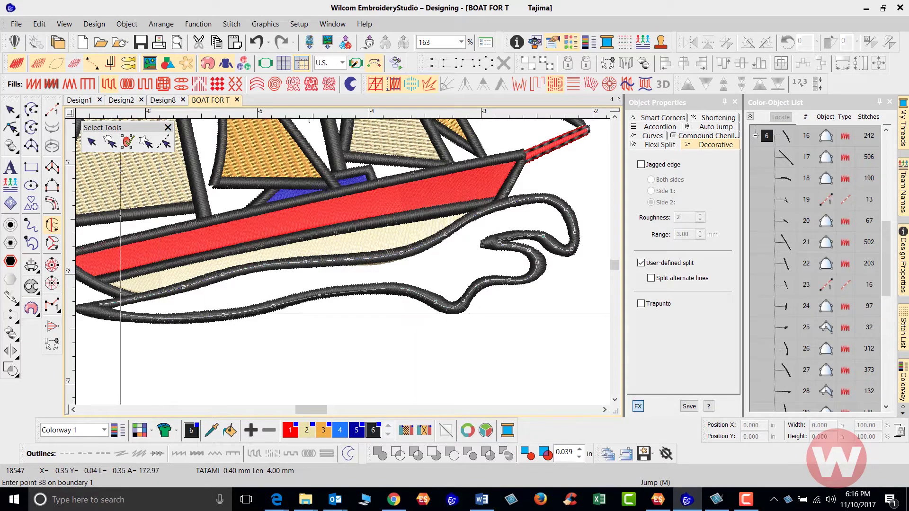
left_click(101, 308)
left_click(220, 290)
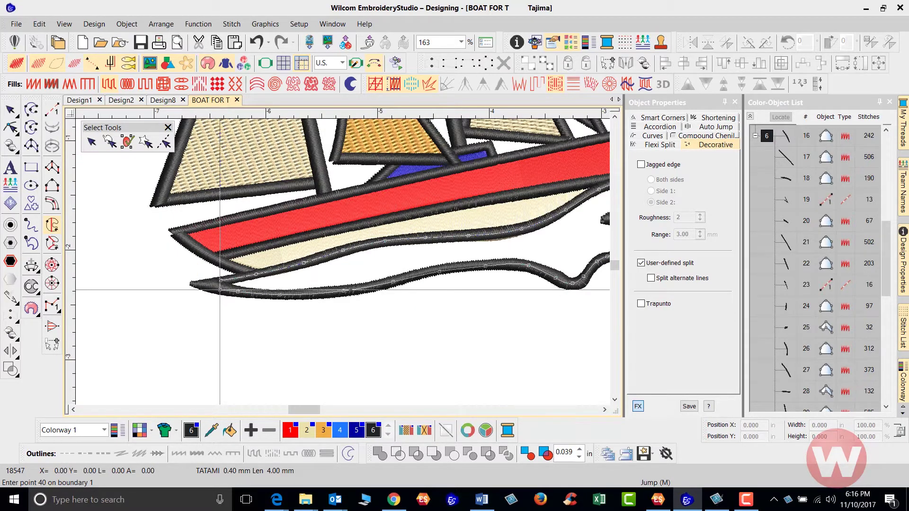
key("Return")
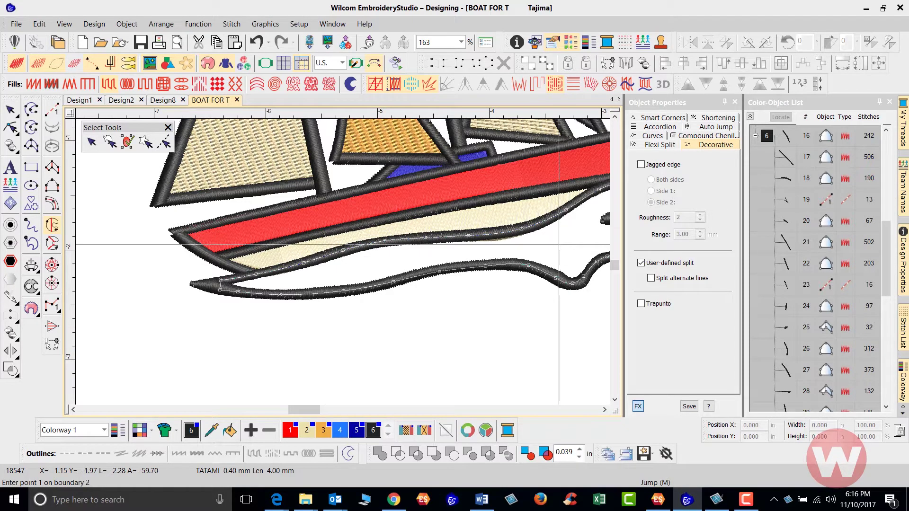
- Finish the boundary without inner shapes and set the stitch angle with a steep slanted line across the middle of the wave
scroll(559, 245, "down", 1)
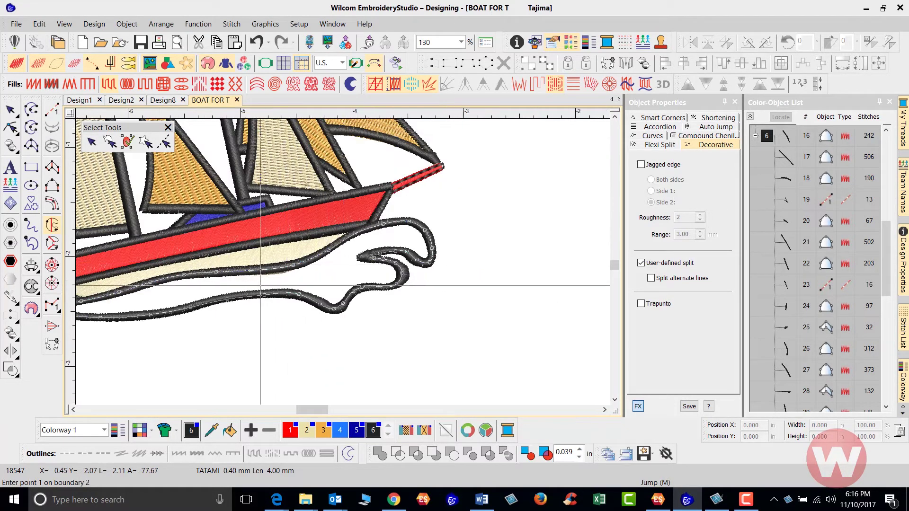
scroll(349, 261, "up", 1)
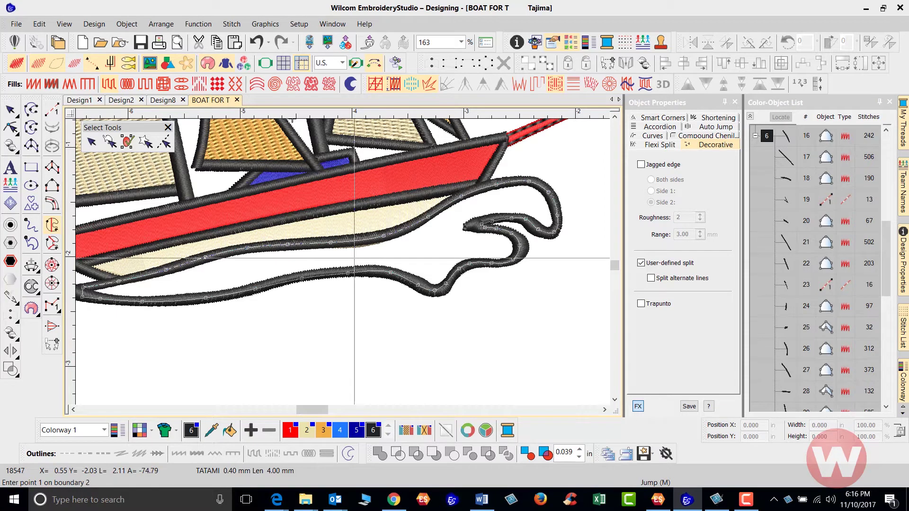
key("Return")
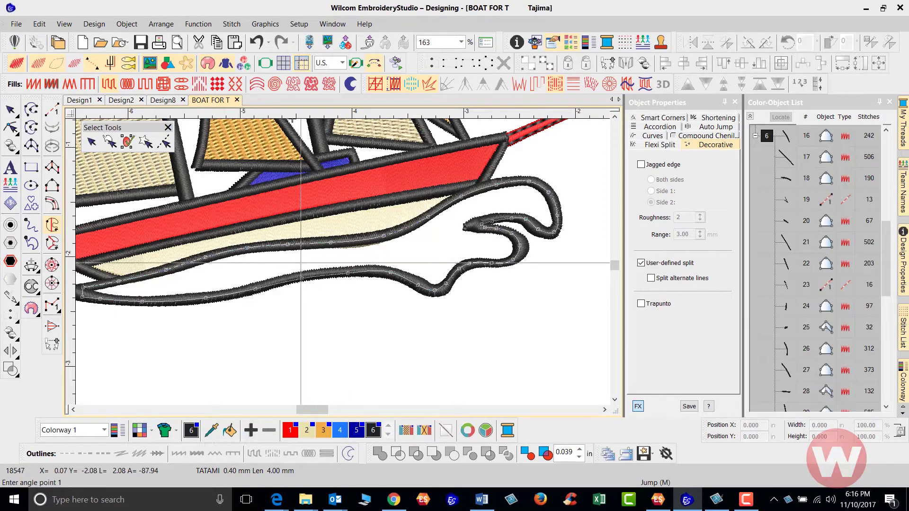
left_click(276, 332)
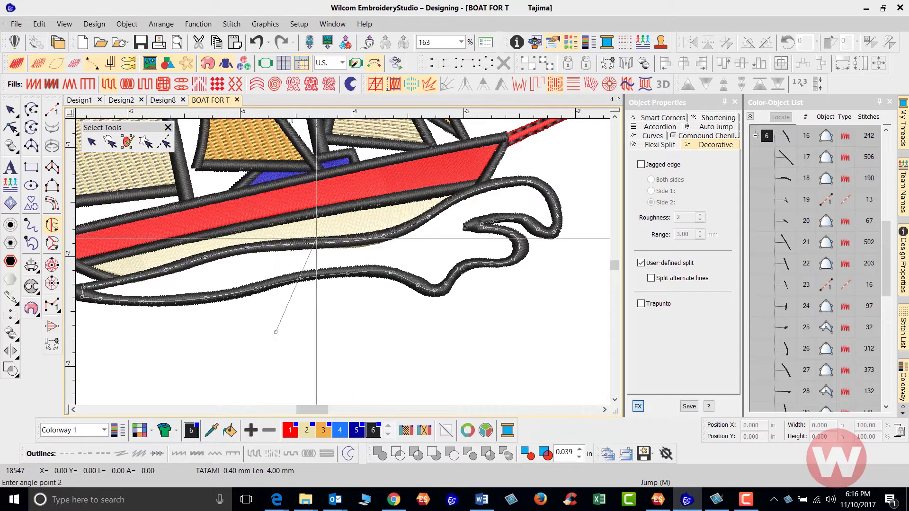
left_click(343, 184)
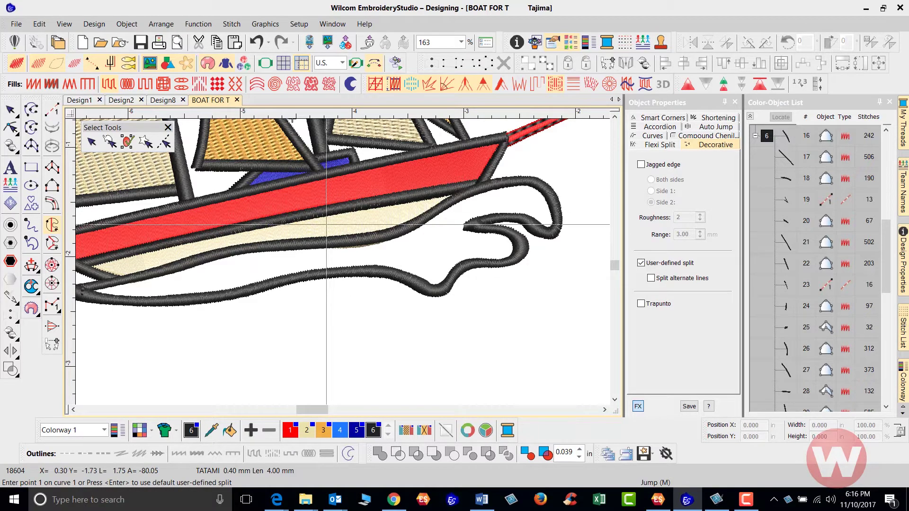
- Digitize a scalloped split line inside the wave's upper edge, from beyond the crest to the middle of the wave
scroll(326, 224, "down", 1)
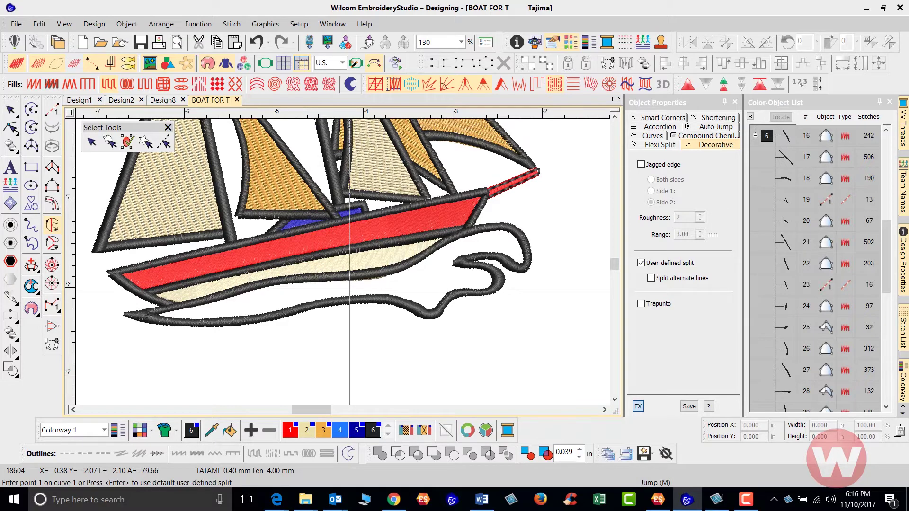
scroll(343, 262, "up", 2)
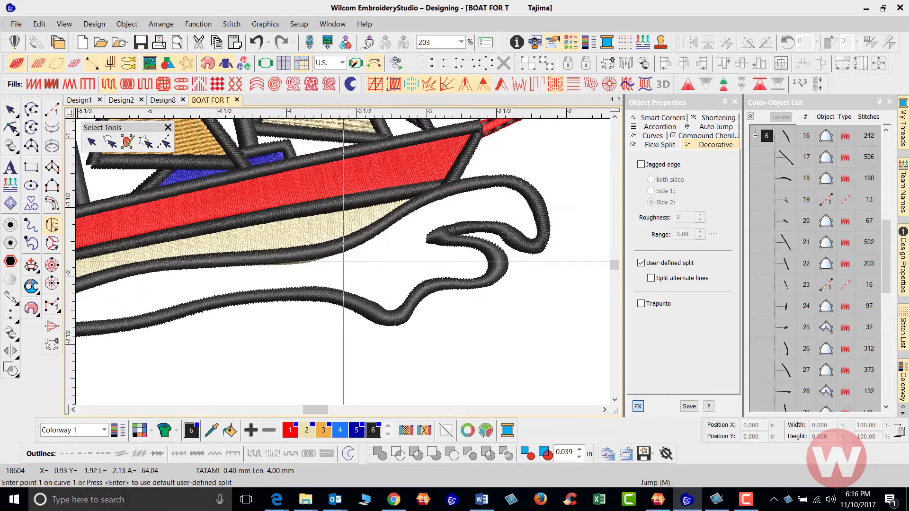
left_click(545, 209)
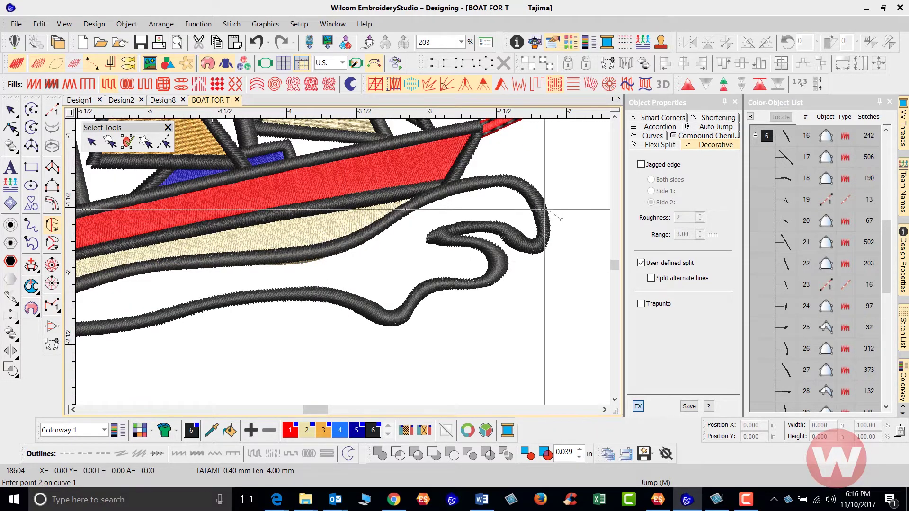
left_click(536, 202)
left_click(513, 211)
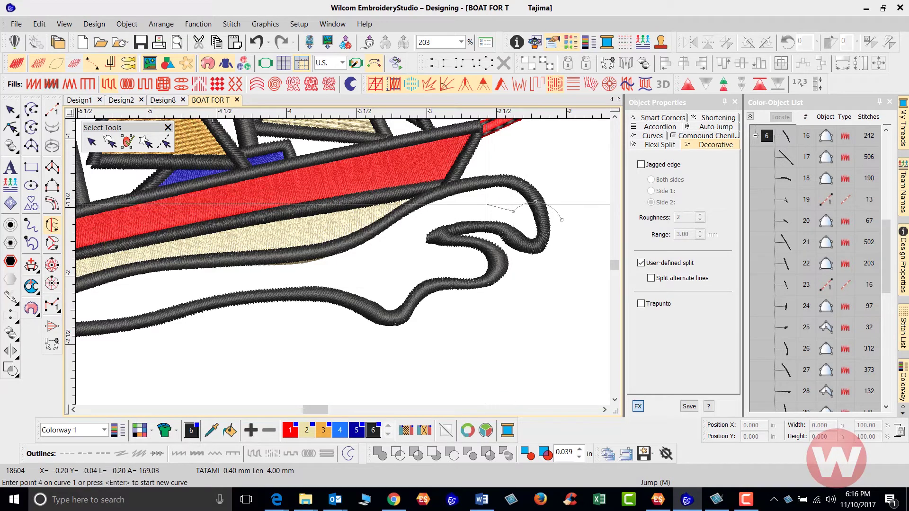
left_click(486, 204)
left_click(459, 217)
left_click(421, 221)
left_click(403, 244)
left_click(366, 254)
left_click(362, 270)
left_click(318, 268)
left_click(303, 277)
left_click(268, 270)
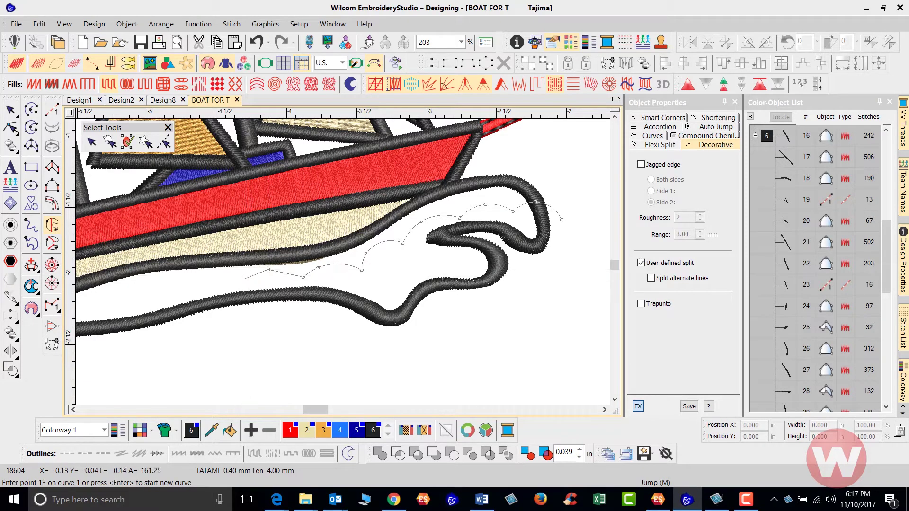
- Extend the scalloped split line from the middle of the wave to its stern-side tip
left_click(243, 280)
left_click(207, 276)
left_click(191, 287)
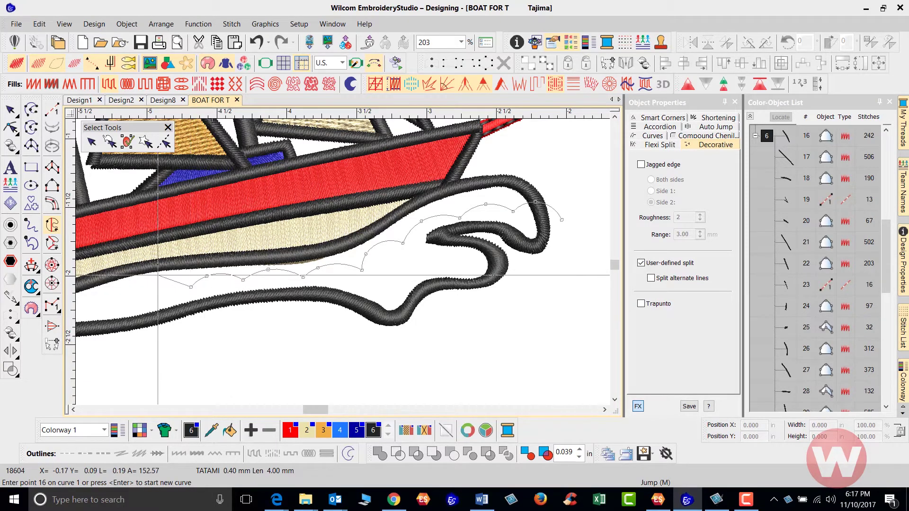
left_click(153, 279)
left_click(130, 299)
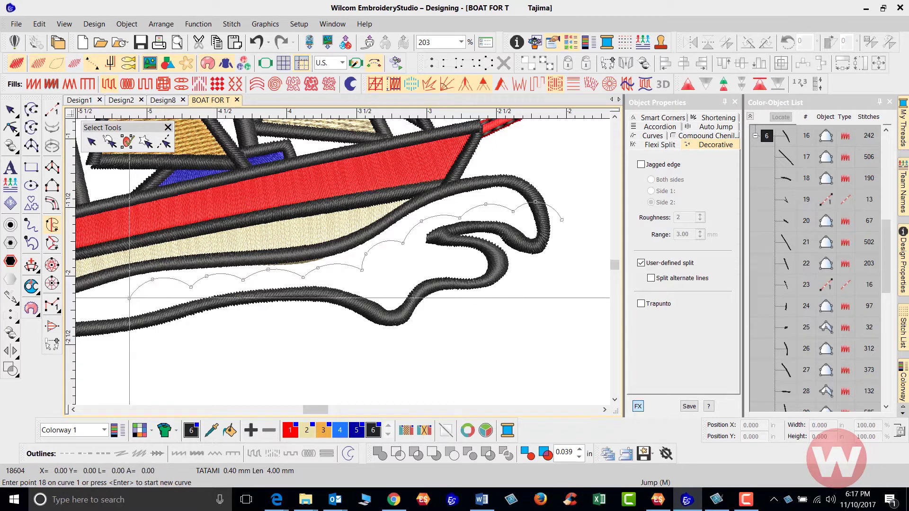
left_click(105, 295)
left_click(194, 294)
left_click(172, 290)
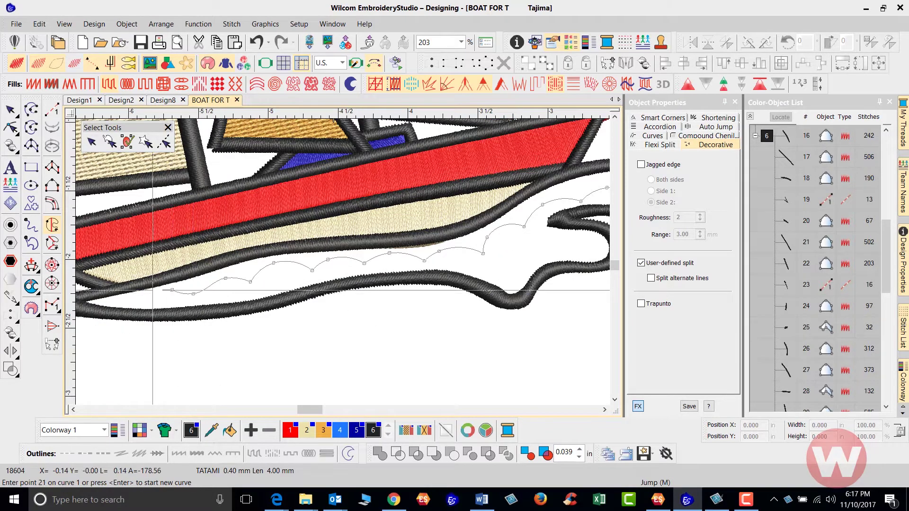
left_click(148, 298)
left_click(137, 294)
left_click(114, 296)
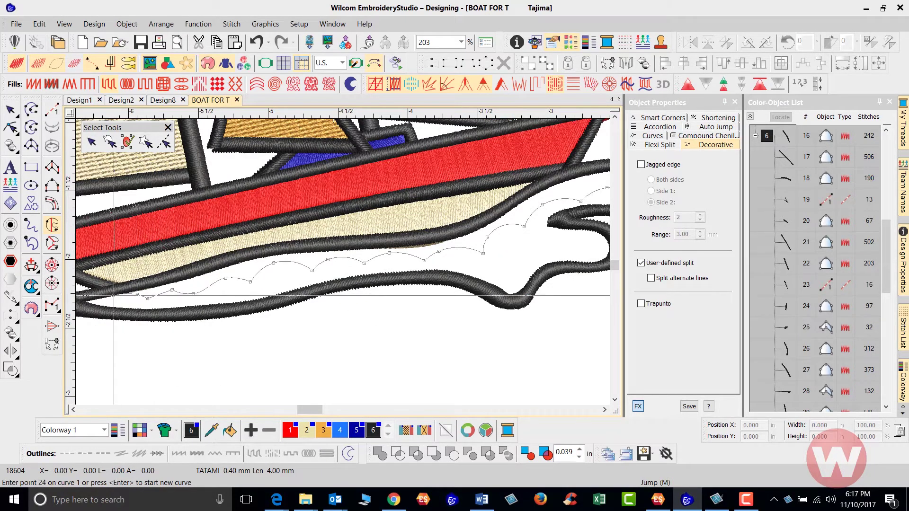
- Turn the split line around outside the wave's stern-side tip and run a second scalloped row back to mid-wave
left_click(207, 278)
left_click(165, 283)
left_click(177, 311)
left_click(221, 314)
left_click(264, 300)
left_click(299, 289)
left_click(322, 287)
left_click(340, 283)
left_click(349, 276)
left_click(378, 277)
left_click(401, 263)
- Continue the second scalloped split-line row from mid-wave toward the bow, up to the base of the lower curl
left_click(434, 271)
left_click(459, 257)
left_click(494, 265)
left_click(517, 250)
left_click(543, 258)
left_click(578, 243)
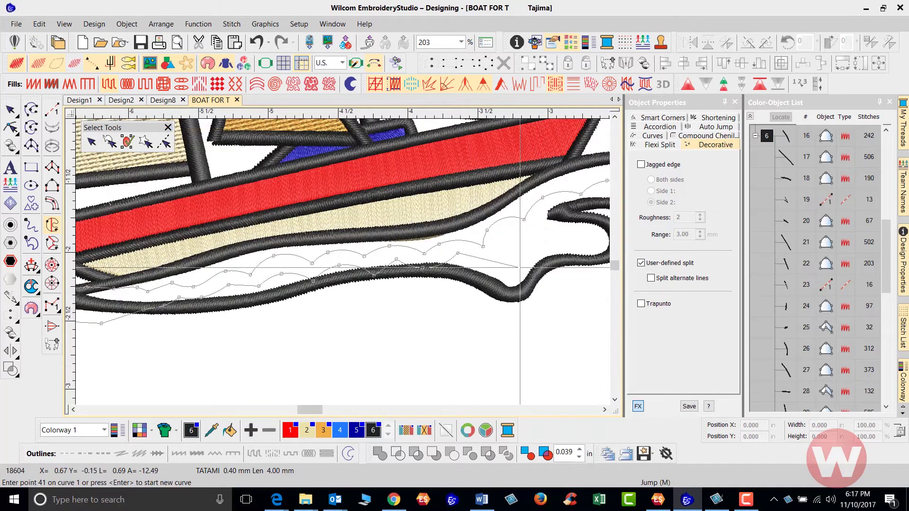
left_click(500, 266)
left_click(511, 246)
left_click(542, 244)
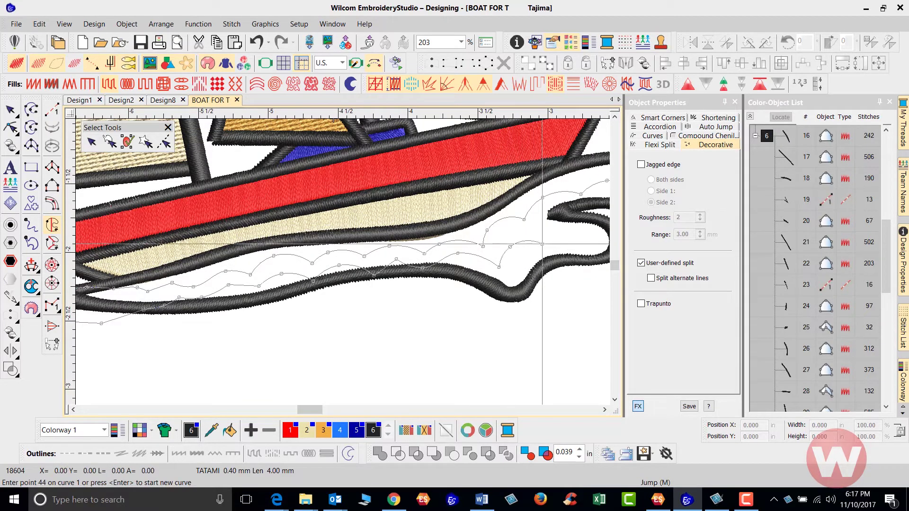
- Run the scalloped row out past the lower curl's tip and finish the split lines to generate the wave fill
left_click(552, 230)
left_click(580, 233)
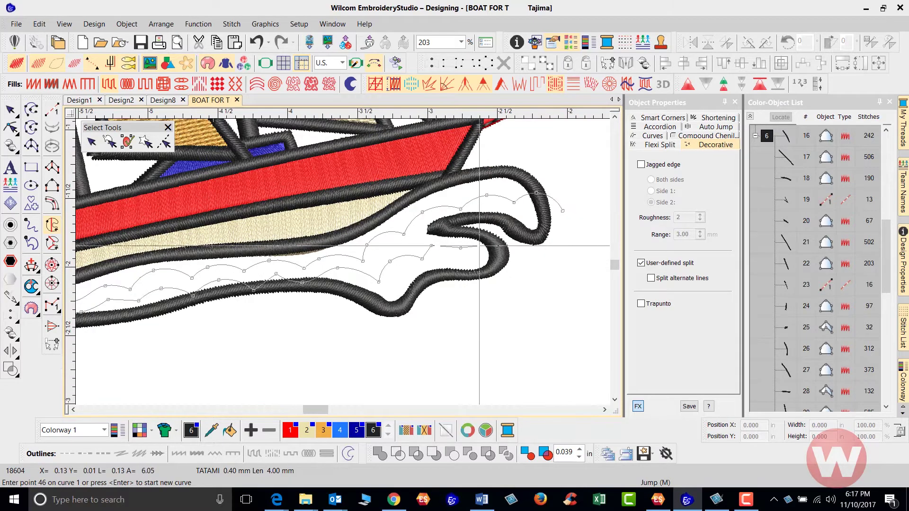
left_click(481, 244)
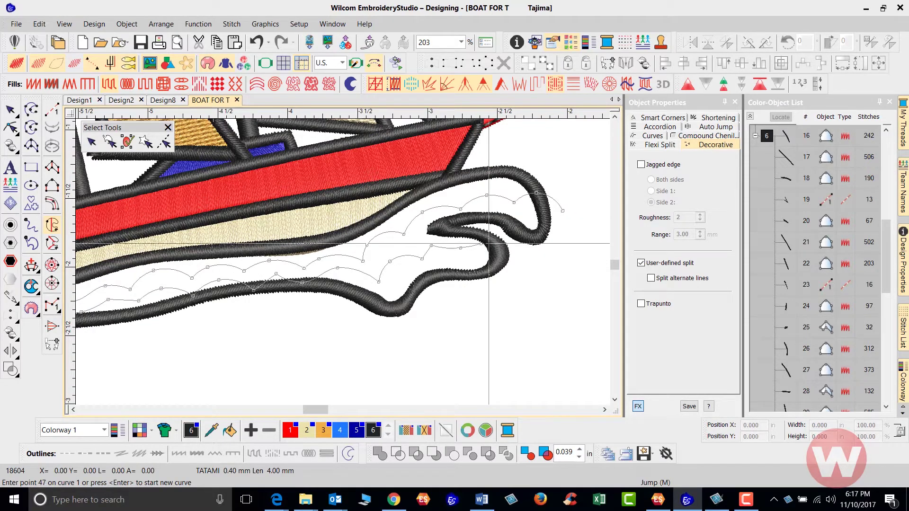
left_click(520, 260)
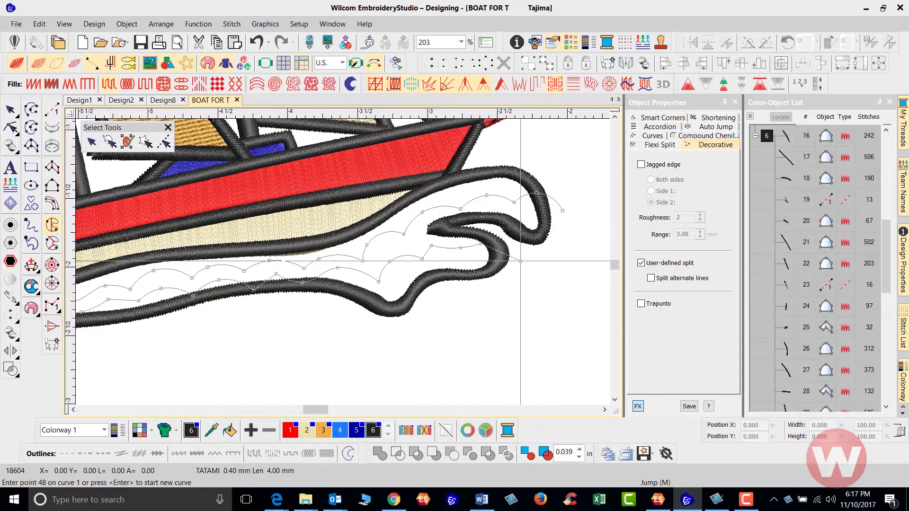
key("Return")
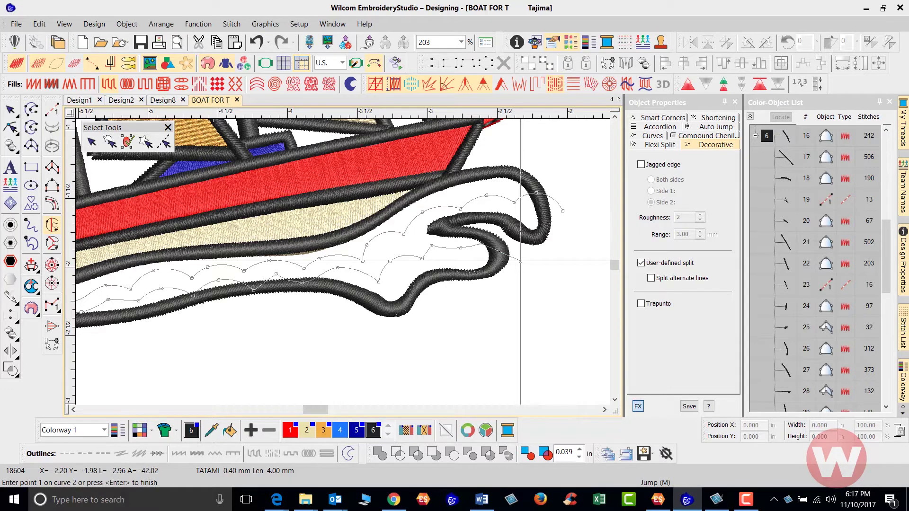
key("Return")
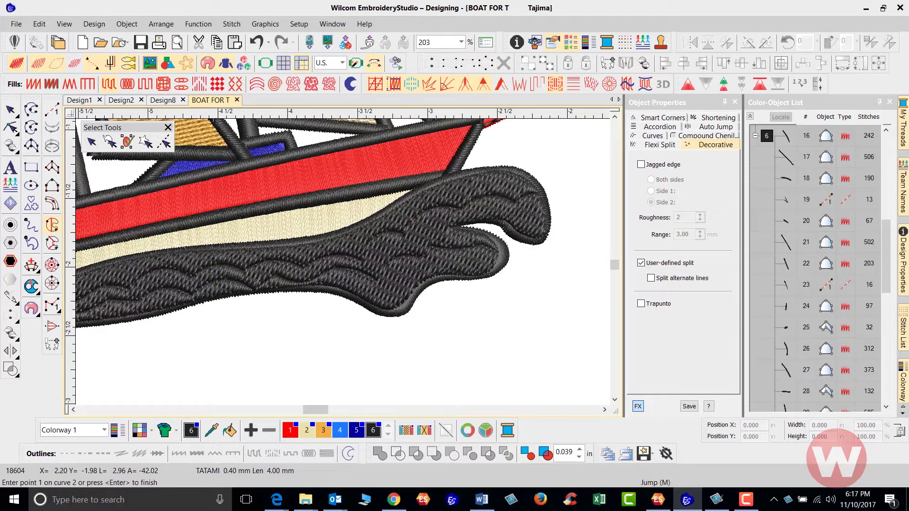
- Recolor the wave fill to blue colour 4 and resequence it ahead of the two black wave outlines
left_click(10, 109)
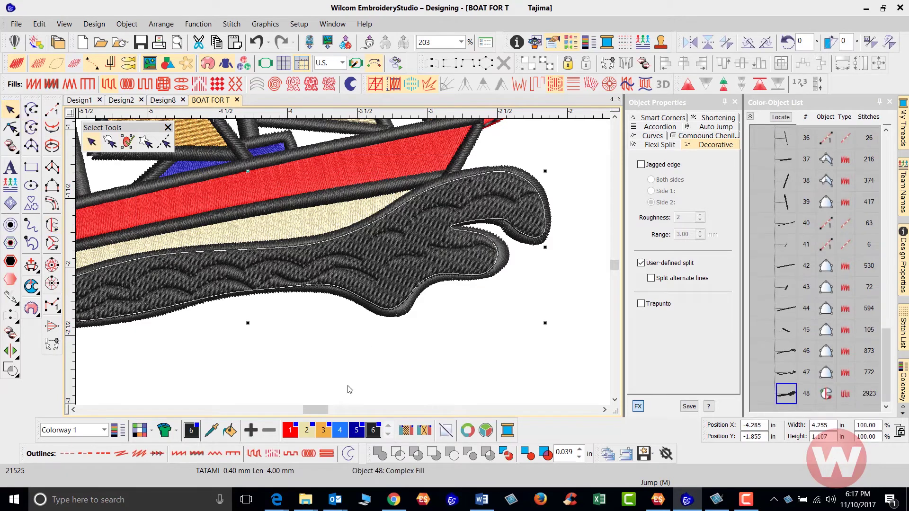
left_click(340, 430)
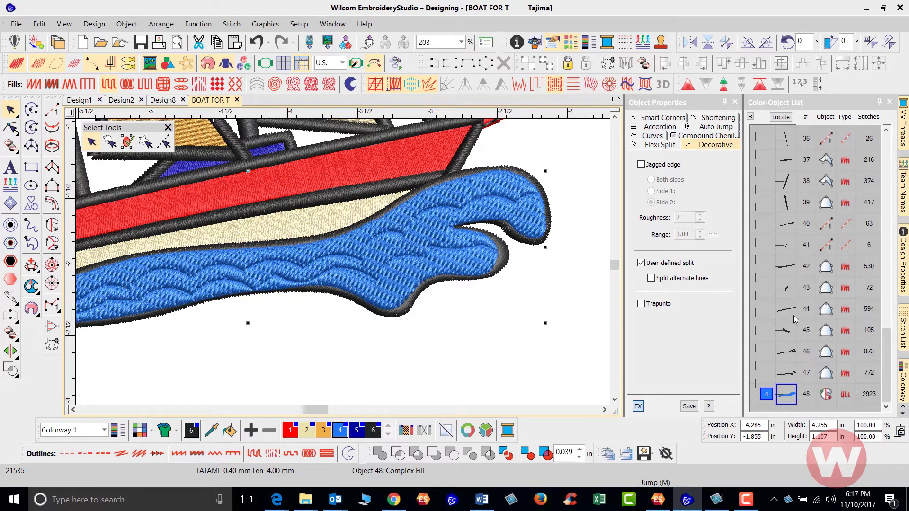
left_click(787, 394)
left_click_drag(791, 331, 790, 348)
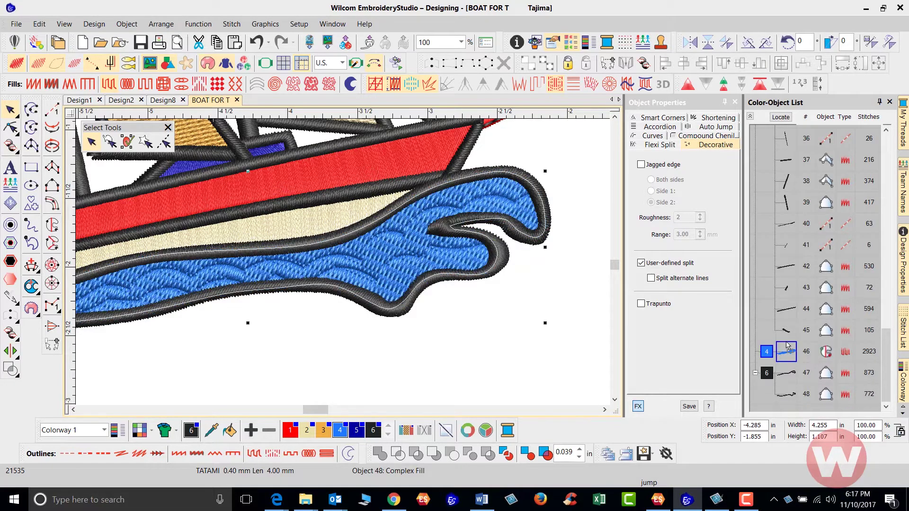
left_click(502, 367)
scroll(358, 259, "down", 3)
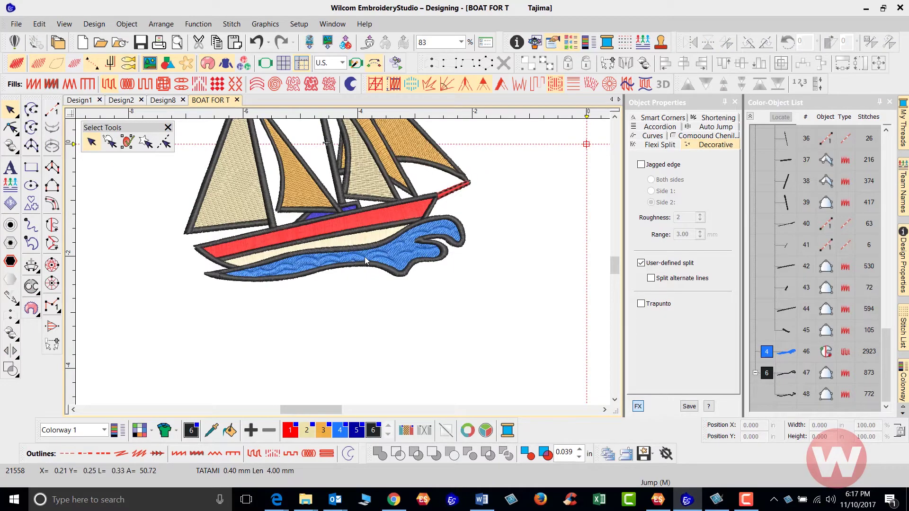
scroll(364, 260, "up", 3)
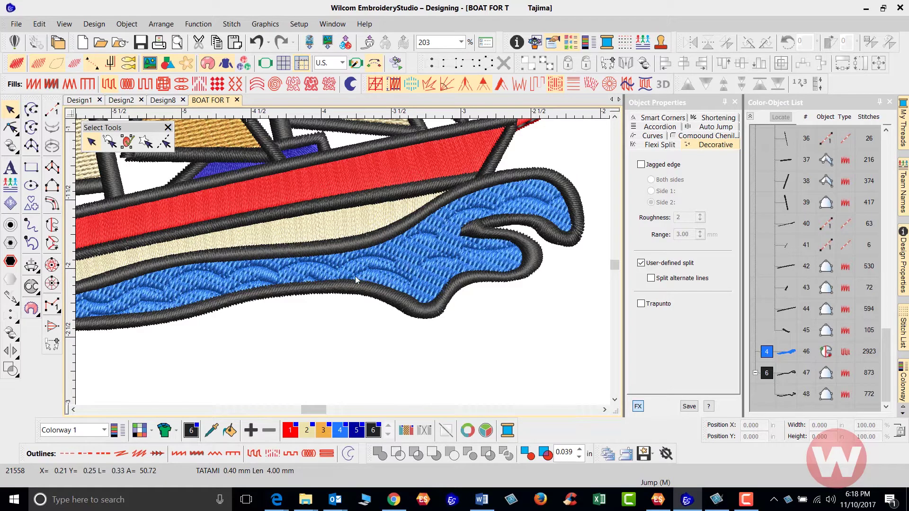
- Reshape the wave fill by adjusting split-line control points below the crest and at mid-wave
left_click(414, 274)
key("h")
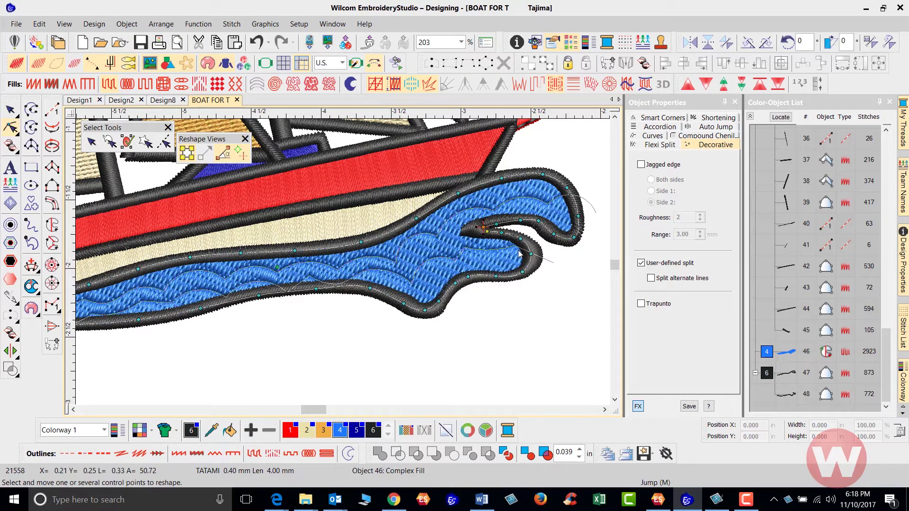
left_click(554, 264)
left_click(458, 267)
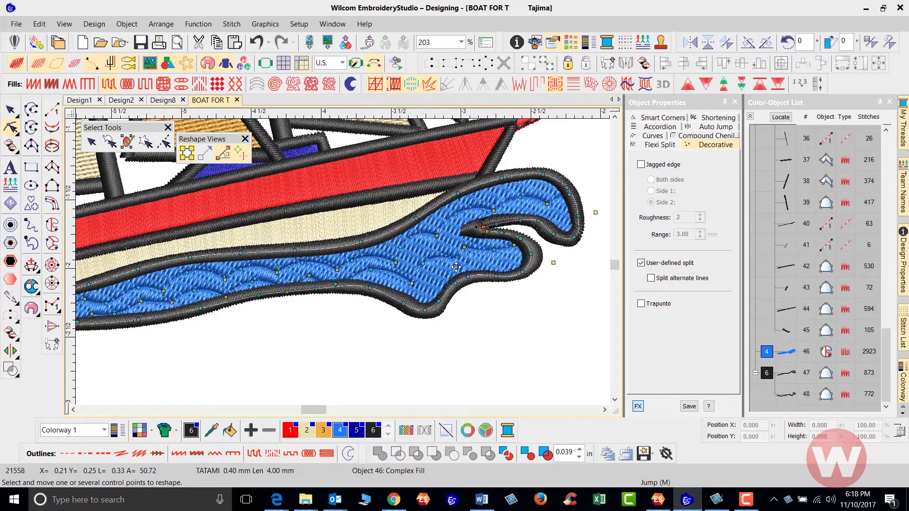
mouse_move(424, 265)
left_mouse_down()
mouse_move(430, 277)
mouse_move(431, 262)
left_mouse_up()
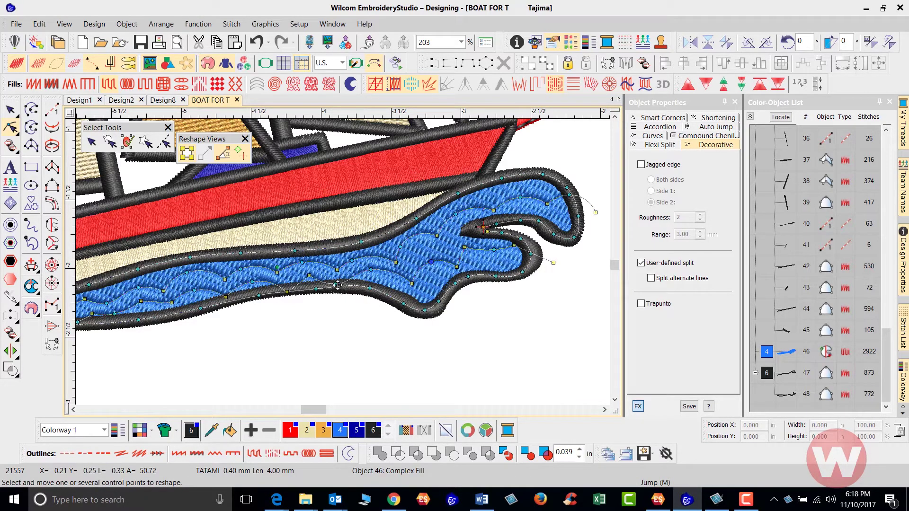
left_click_drag(338, 284, 335, 284)
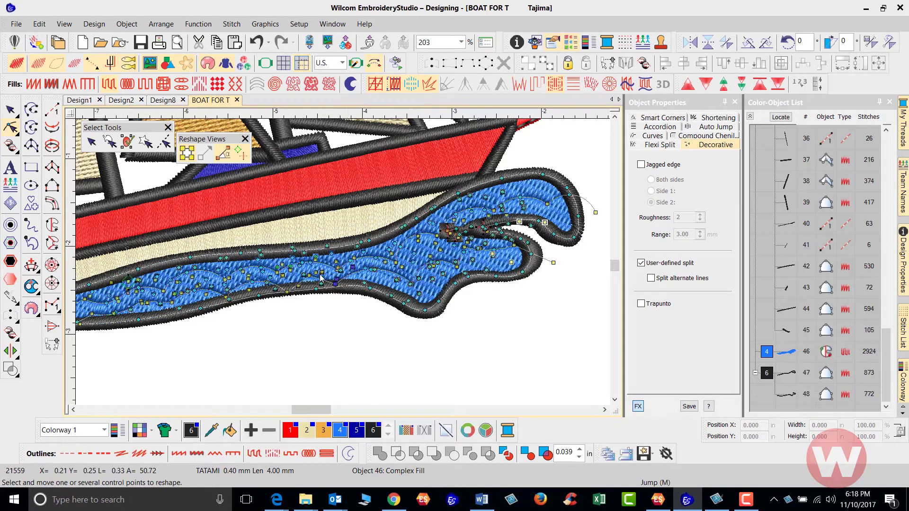
- Smooth the split-line scallops near the wave's stern end by moving control points and switching corner points to curves
scroll(374, 275, "down", 3)
scroll(350, 260, "up", 3)
scroll(552, 211, "up", 1)
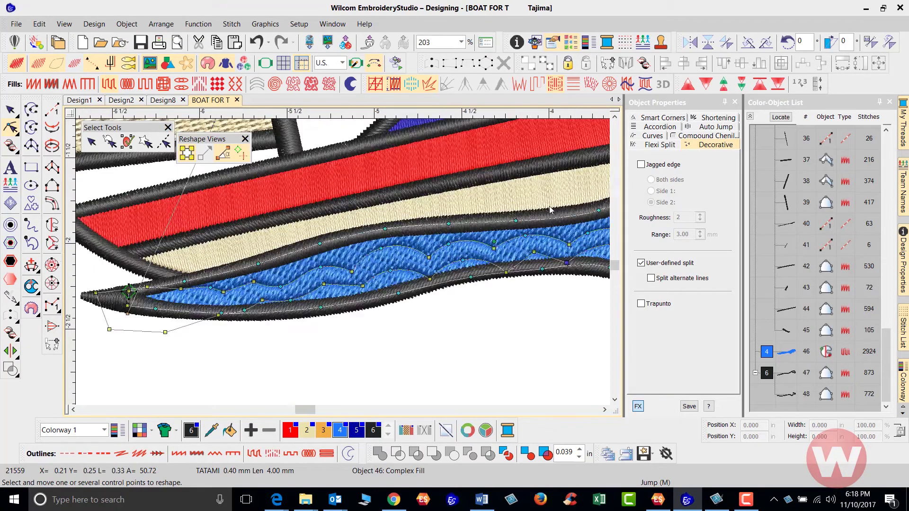
left_click(324, 284)
key("space")
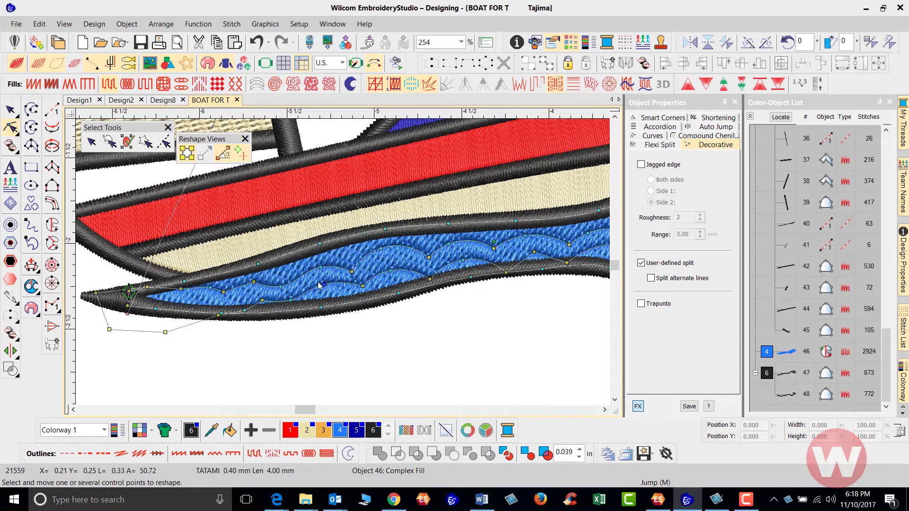
left_click(291, 300)
left_click_drag(281, 287, 282, 283)
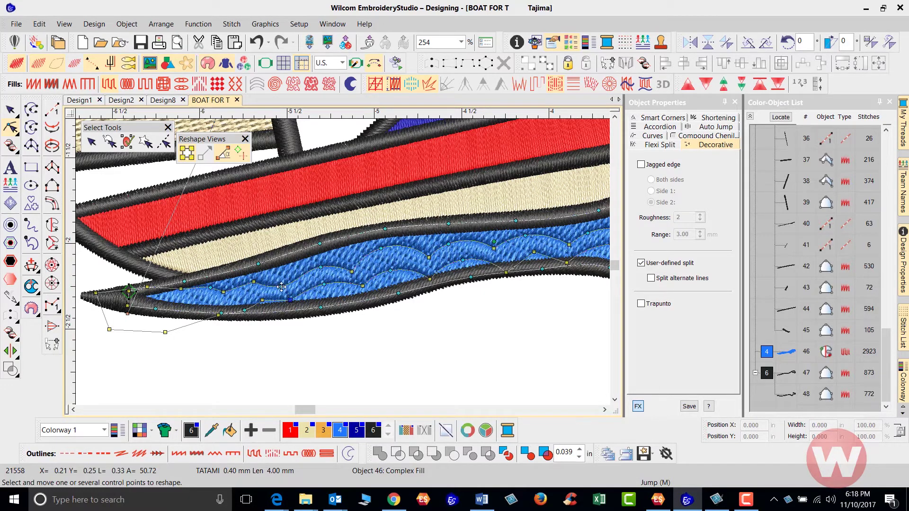
left_click(254, 280)
key("space")
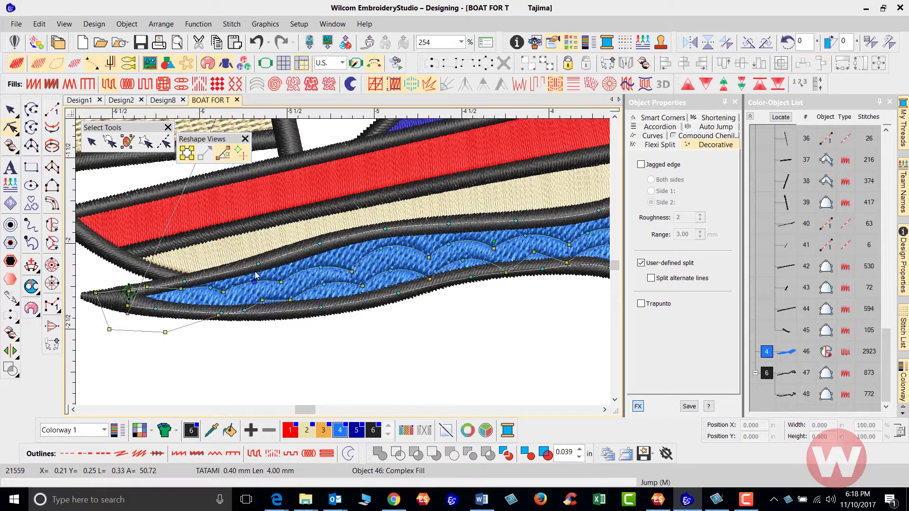
- Pull the outlying split-line point below the stern tip inside the wave and delete a nearby control point
left_click(262, 299)
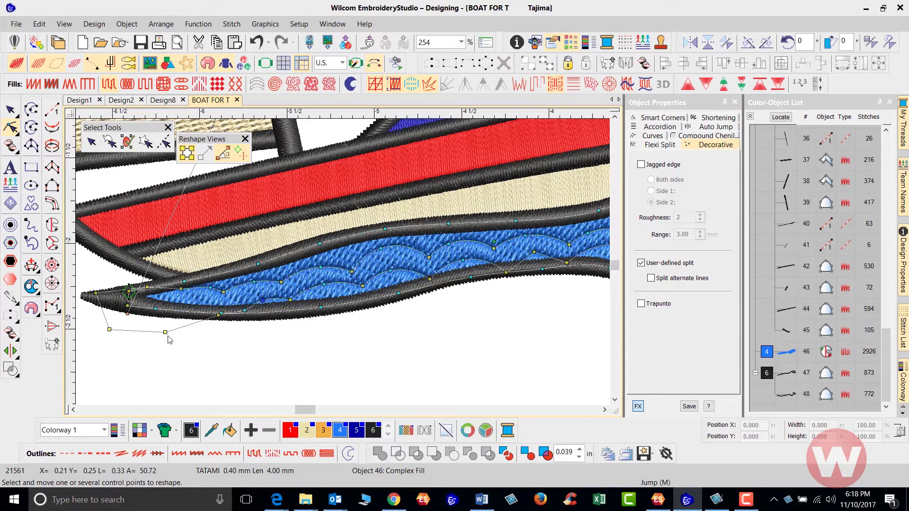
left_click_drag(166, 332, 191, 298)
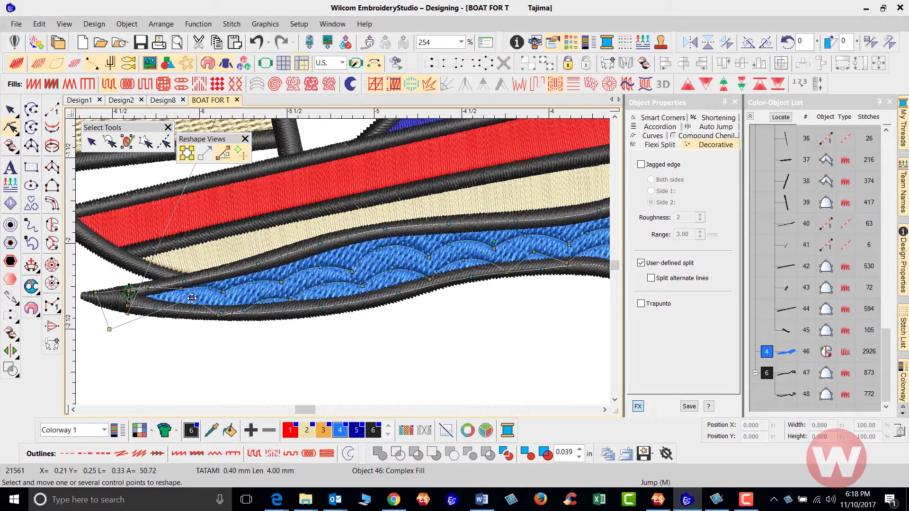
left_click(245, 311)
key("Delete")
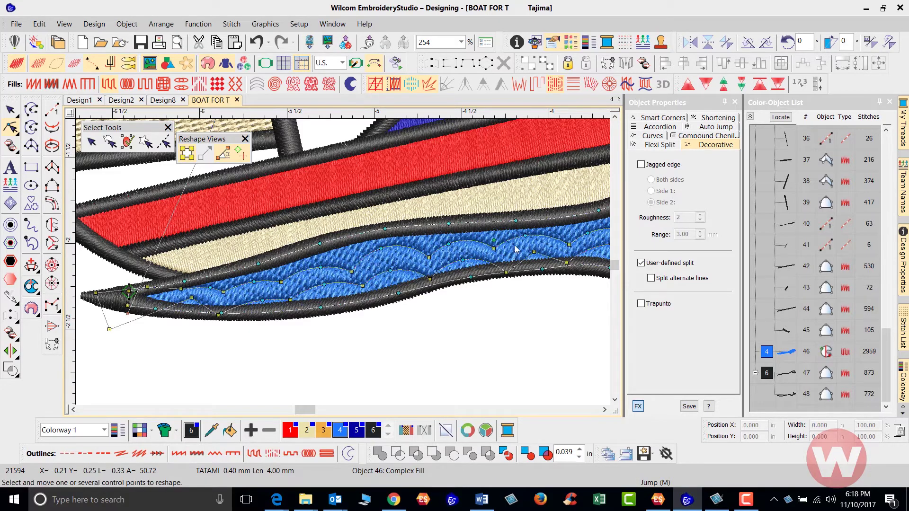
- Rework the split line's bow-side end to form an extra scallop inside the lower curl, and finish reshaping
scroll(517, 250, "down", 1)
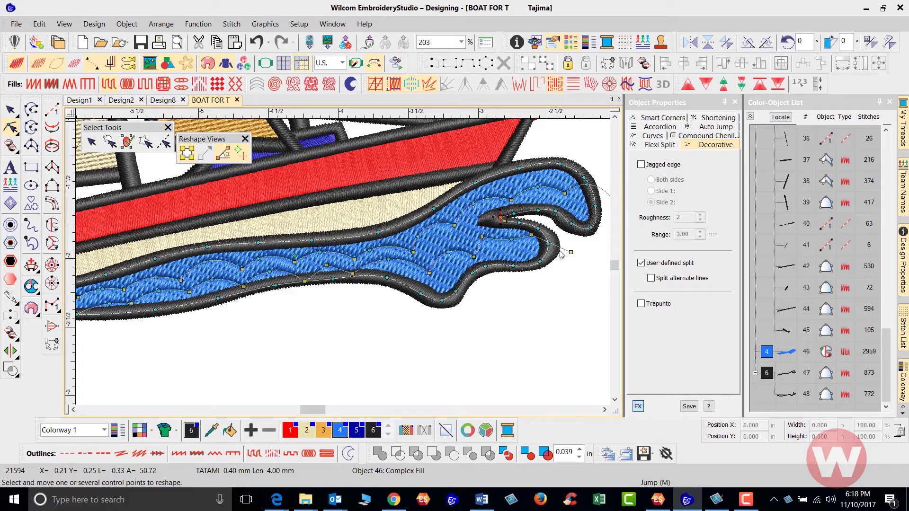
mouse_move(571, 252)
left_mouse_down()
mouse_move(539, 284)
mouse_move(524, 267)
mouse_move(544, 256)
mouse_move(576, 258)
mouse_move(567, 256)
left_mouse_up()
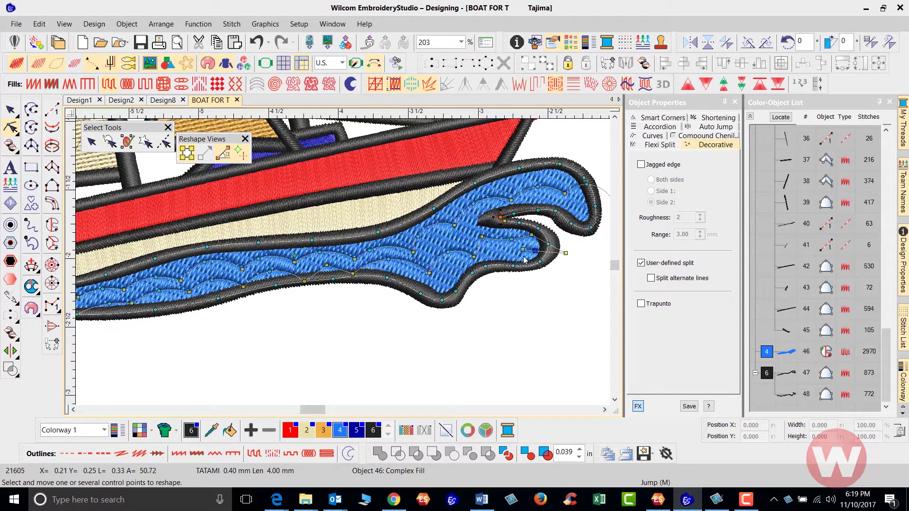
mouse_move(523, 251)
left_mouse_down()
mouse_move(491, 251)
mouse_move(514, 256)
left_mouse_up()
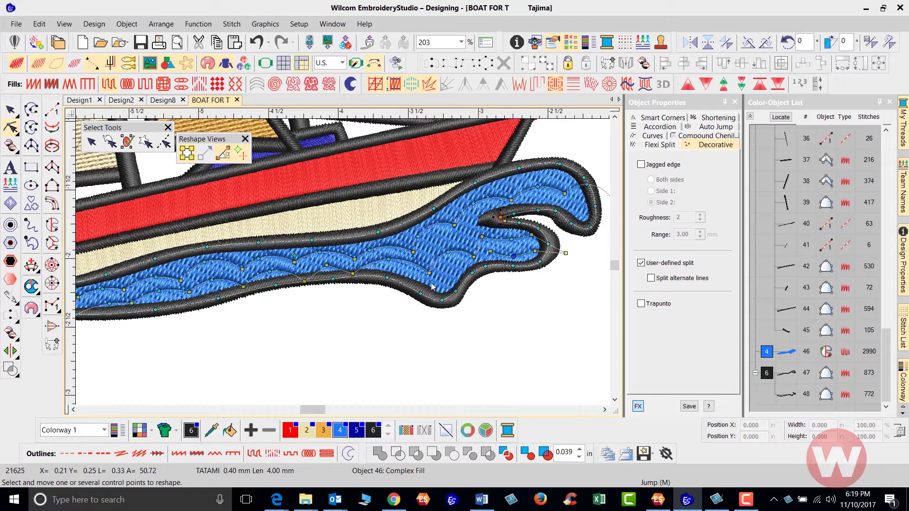
left_click(10, 110)
left_click(356, 350)
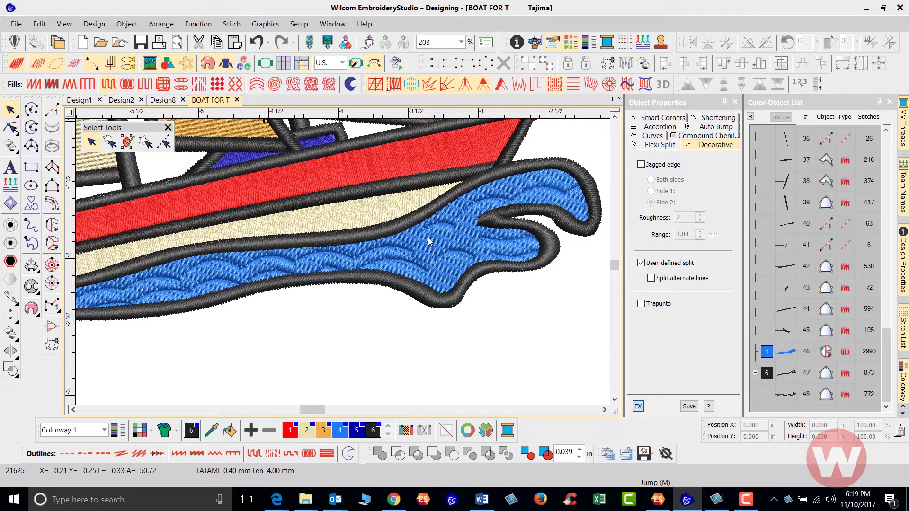
- Examine the wave's split texture up close beside the hull and within the whole boat design
scroll(402, 245, "down", 2)
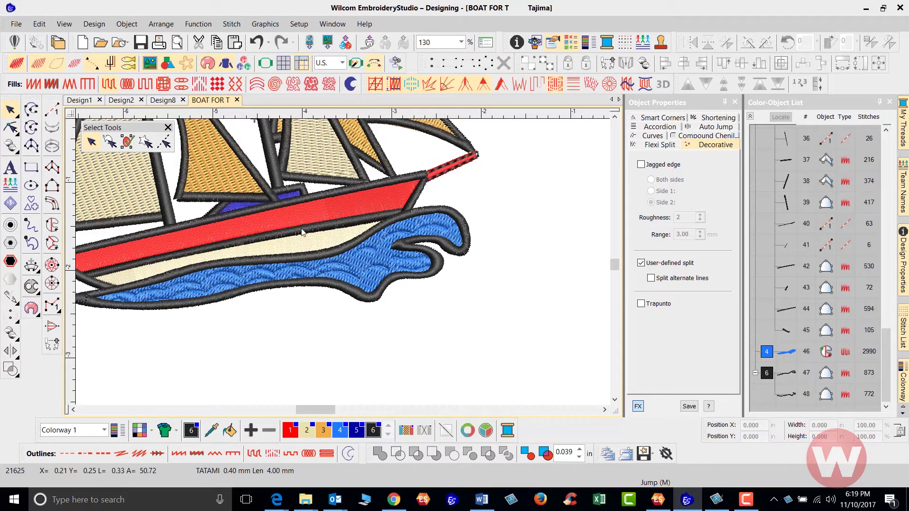
scroll(343, 262, "up", 2)
scroll(343, 262, "up", 2)
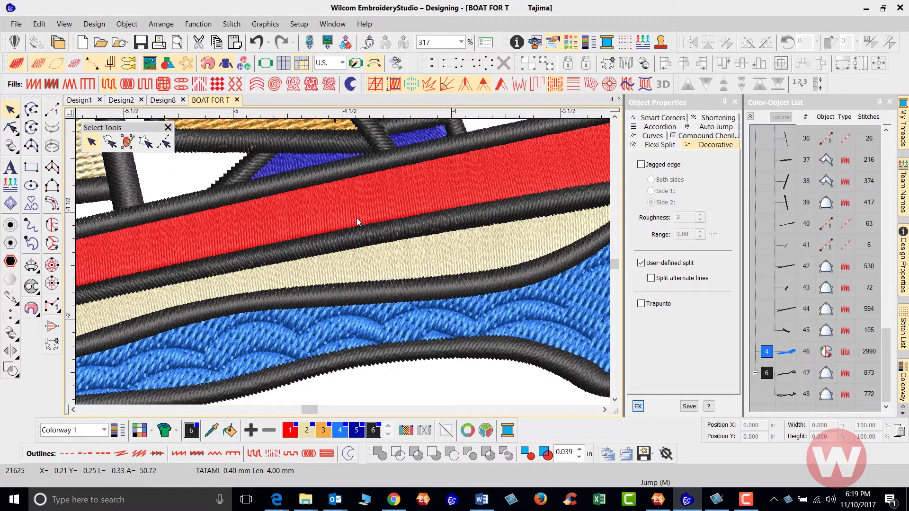
scroll(353, 276, "down", 2)
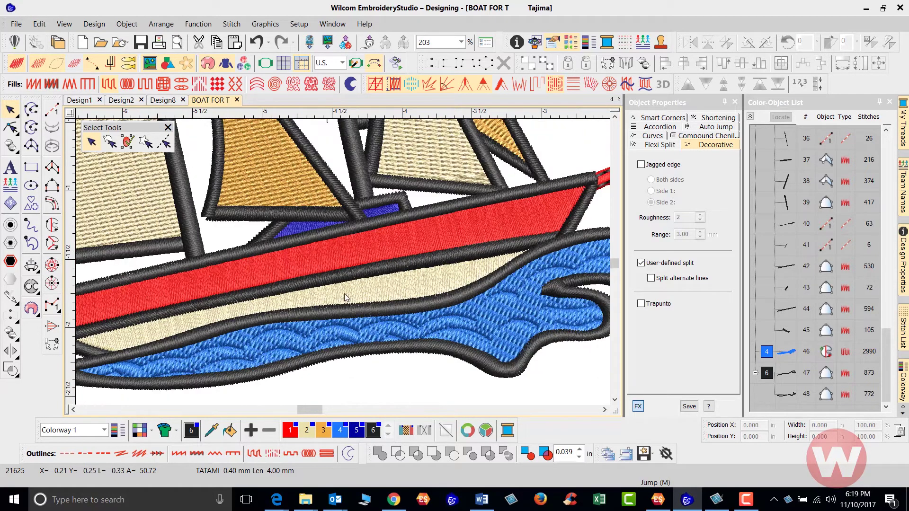
left_click(360, 251)
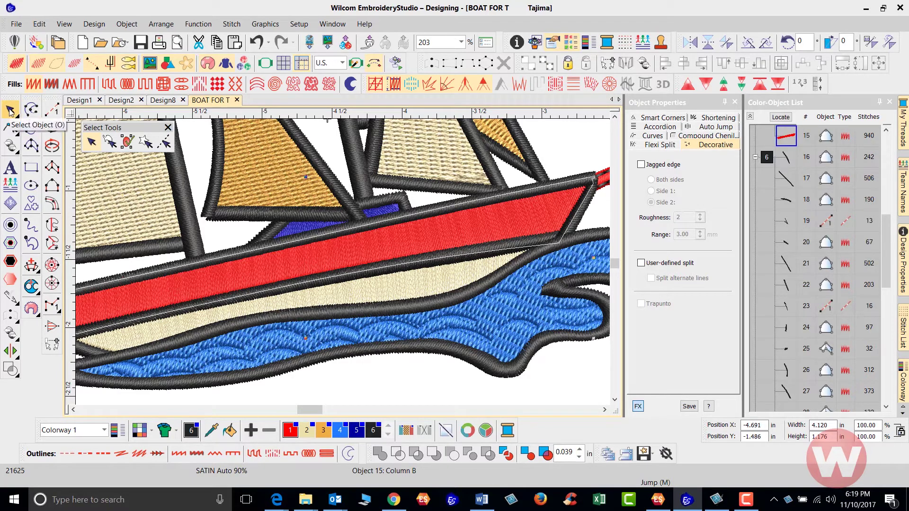
key("Escape")
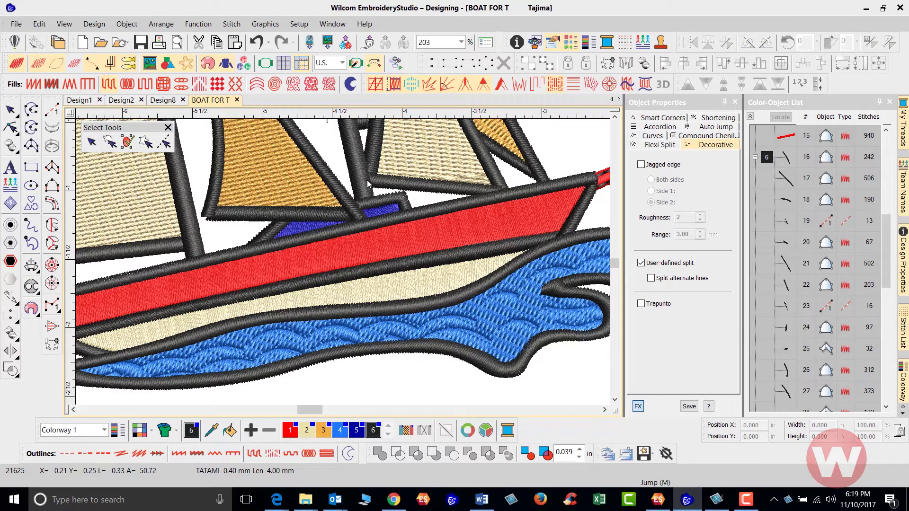
scroll(367, 180, "down", 2)
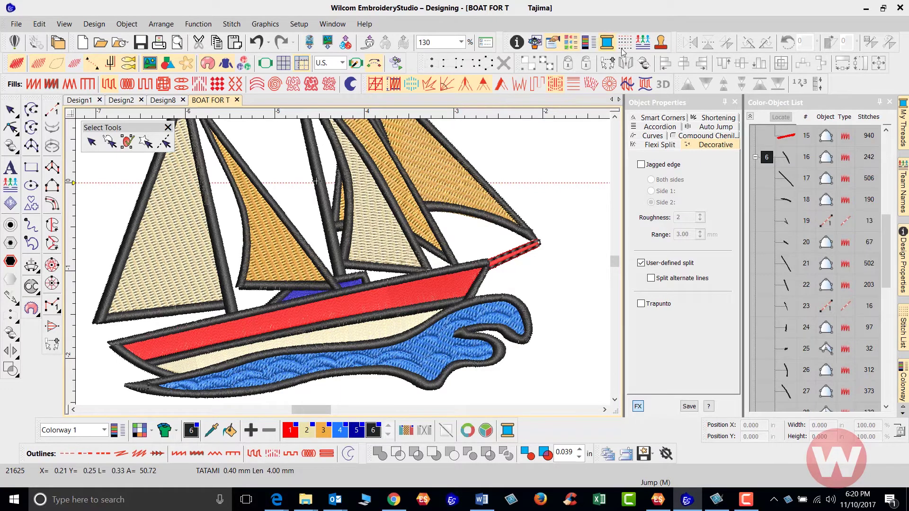
- Select the cream stern sail and load the Q pattern from the Carving Stamps set for stamping
left_click(662, 44)
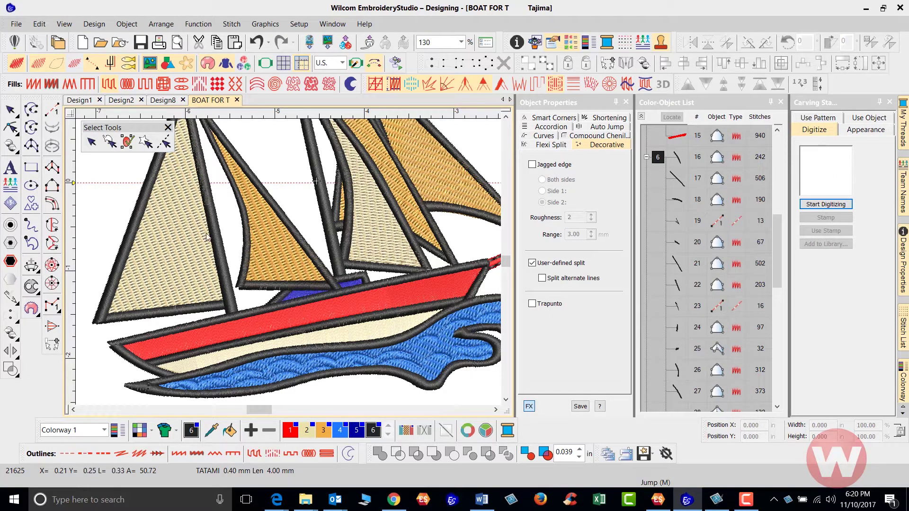
left_click(169, 232)
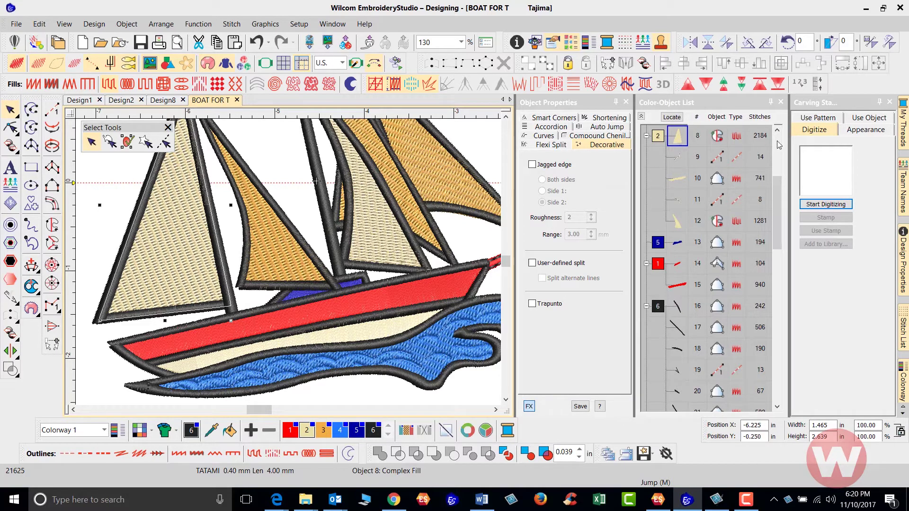
left_click(818, 118)
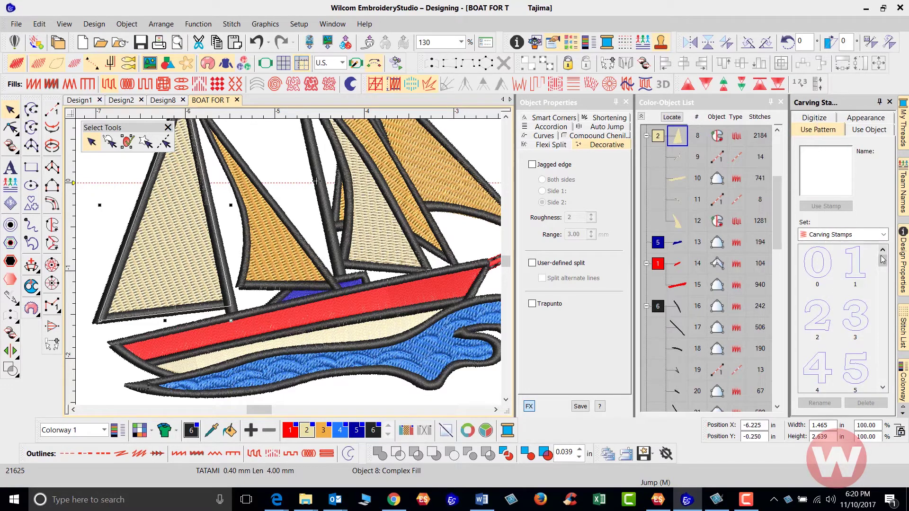
left_click_drag(884, 261, 878, 351)
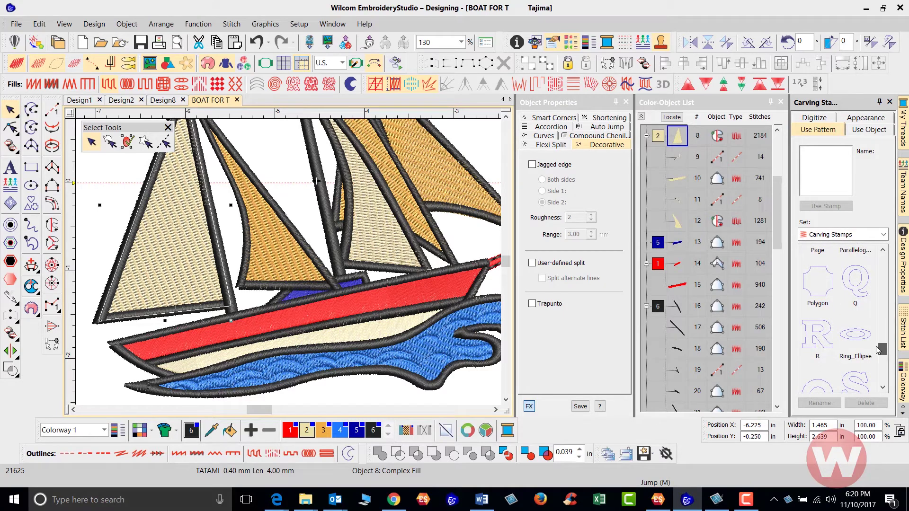
left_click_drag(878, 351, 878, 348)
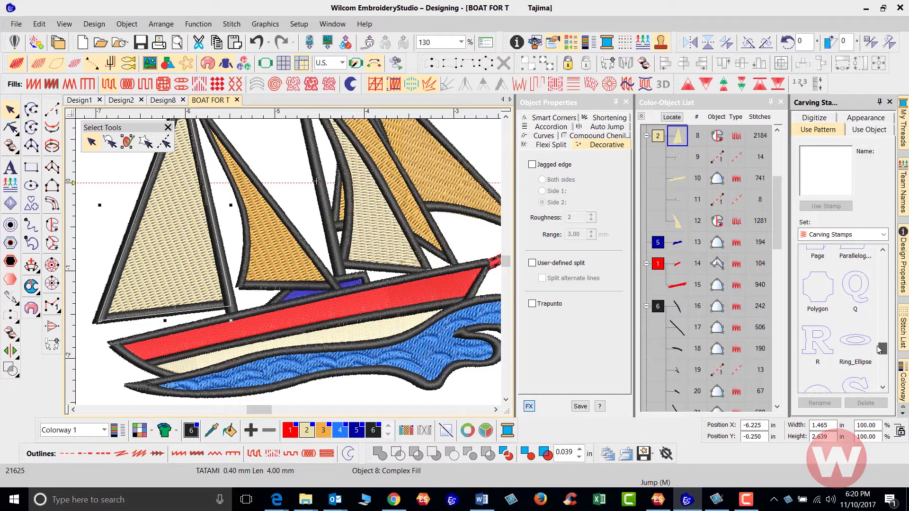
left_click(860, 286)
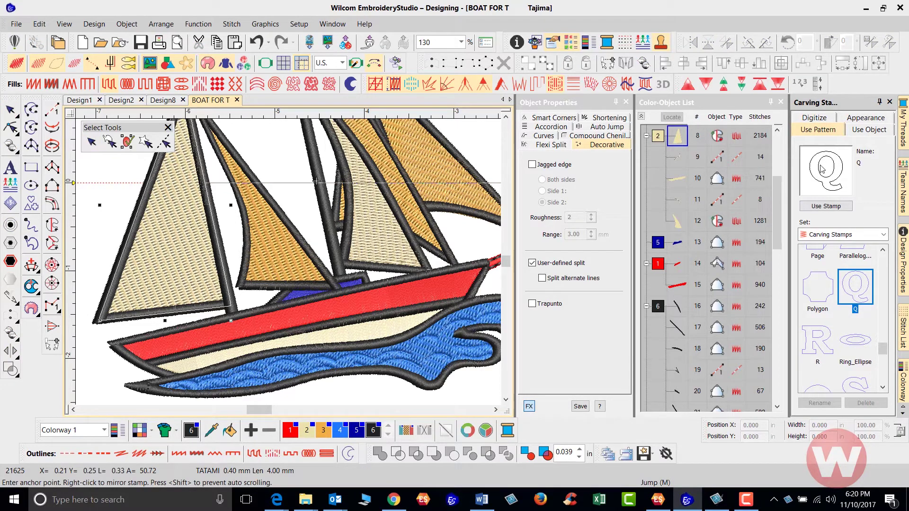
left_click(828, 207)
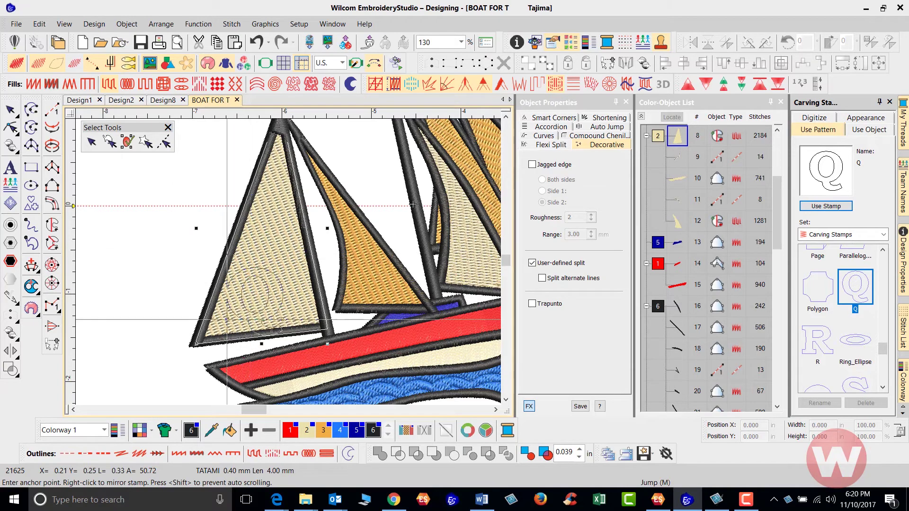
- Stamp the Q three times on the cream stern sail: near the lower corner, higher up, and over the mast-side edge, and finish stamping
left_click(282, 318)
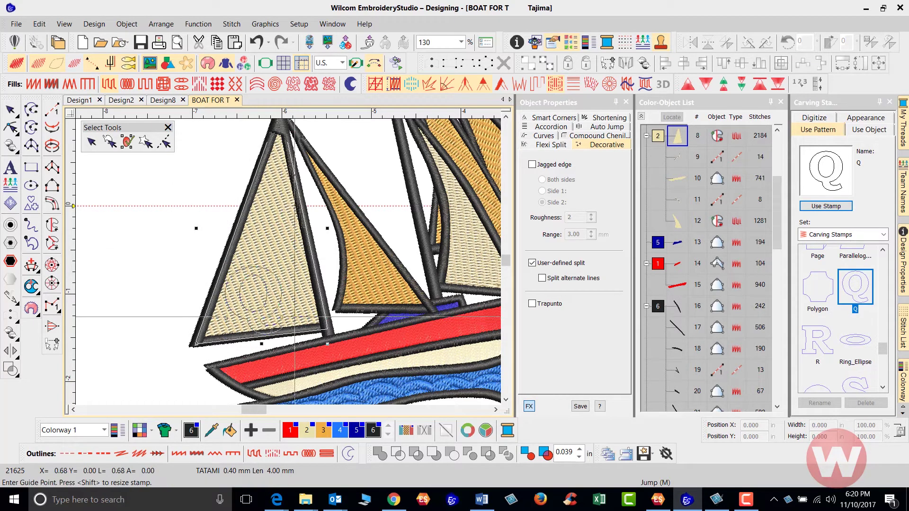
left_click(270, 312)
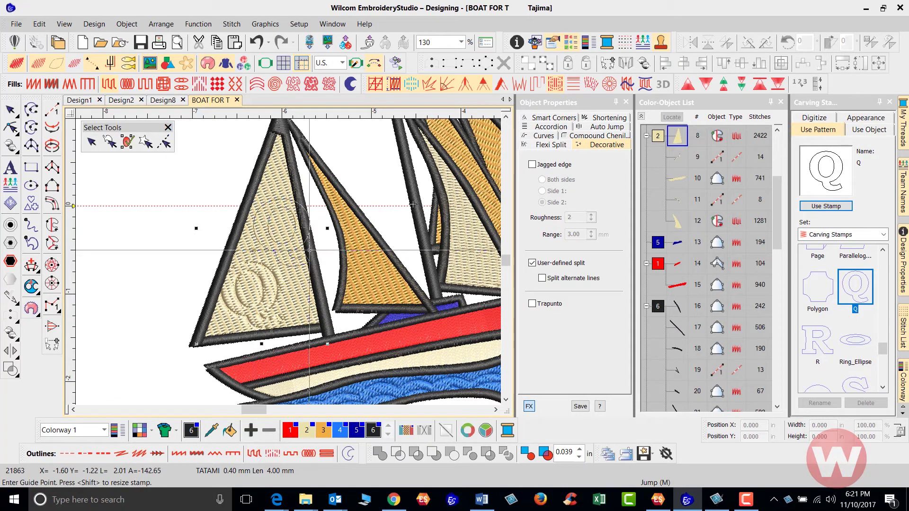
left_click(287, 218)
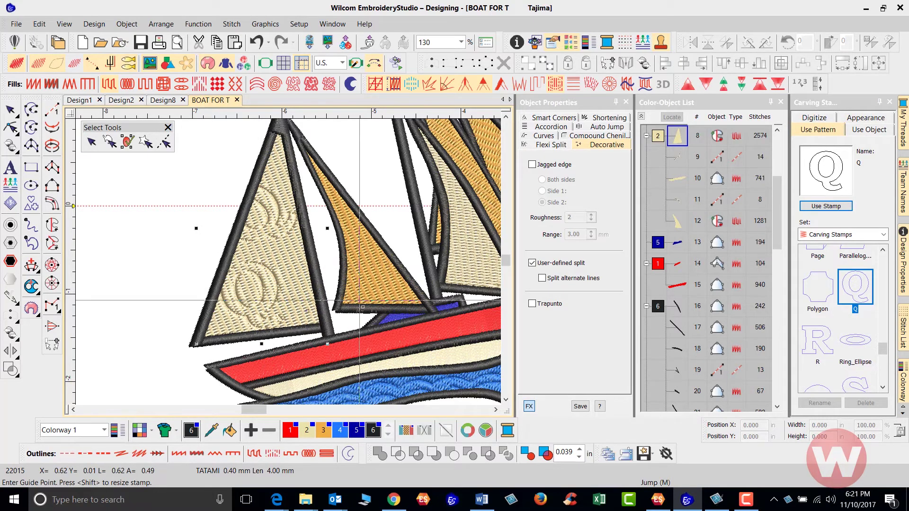
left_click(356, 266)
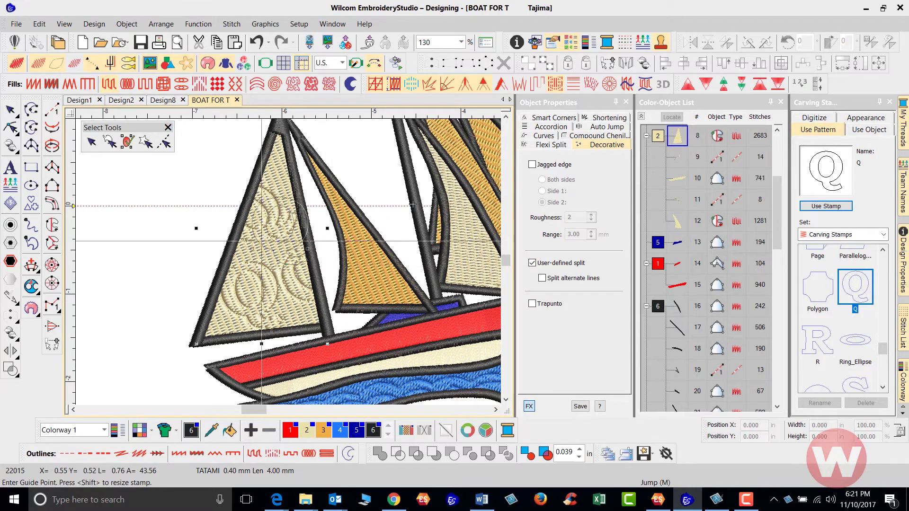
key("c")
scroll(362, 250, "down", 4)
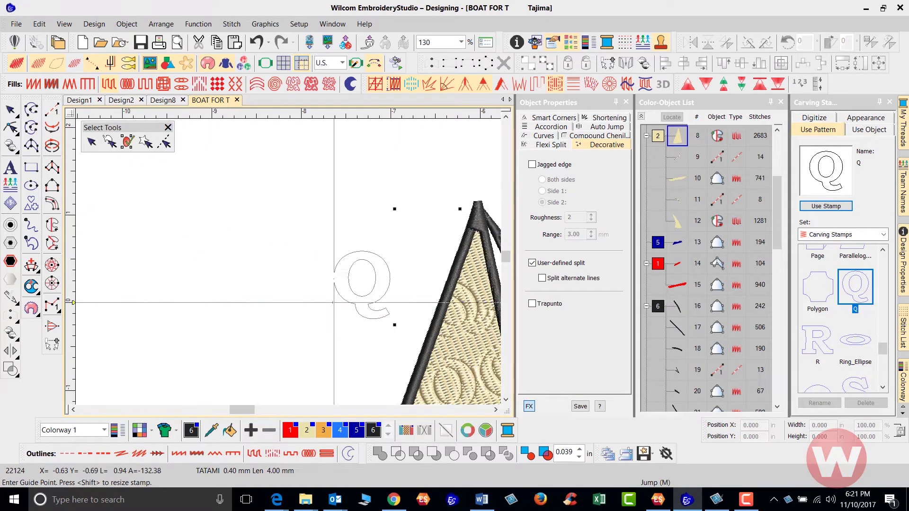
key("Escape")
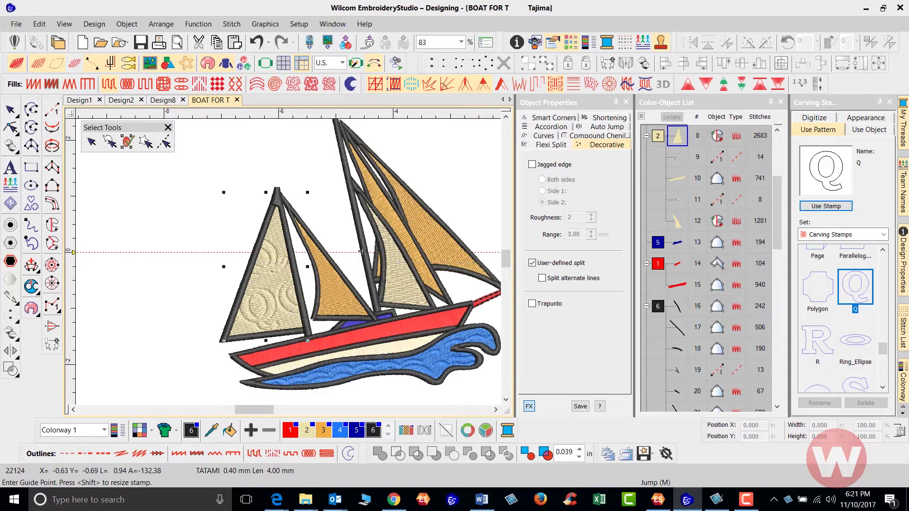
- Try the softened appearance on the sail's Q stamps, but keep only the raised stamp option on and inspect the stitching up close
scroll(289, 263, "up", 3)
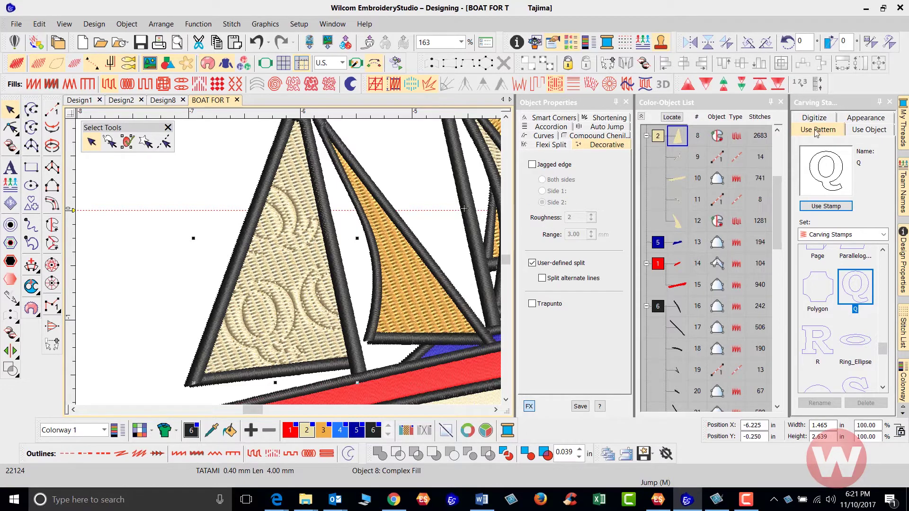
left_click(863, 119)
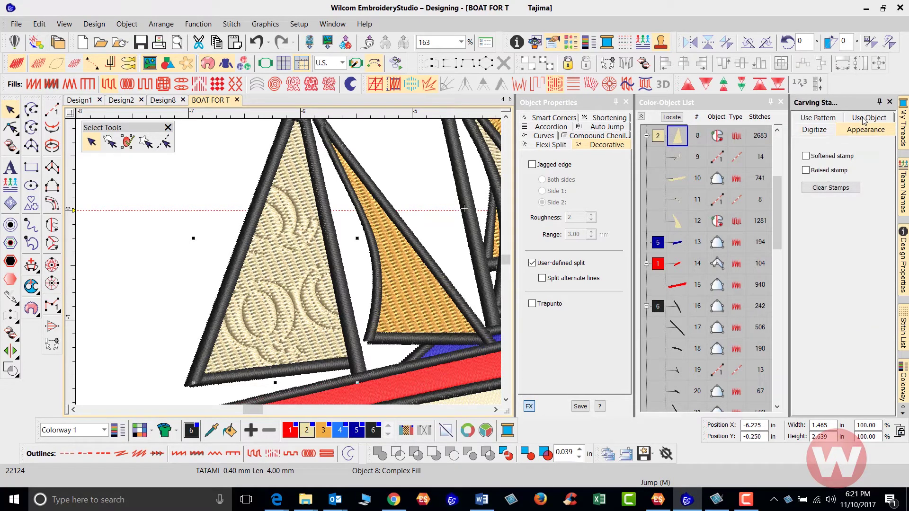
left_click(806, 156)
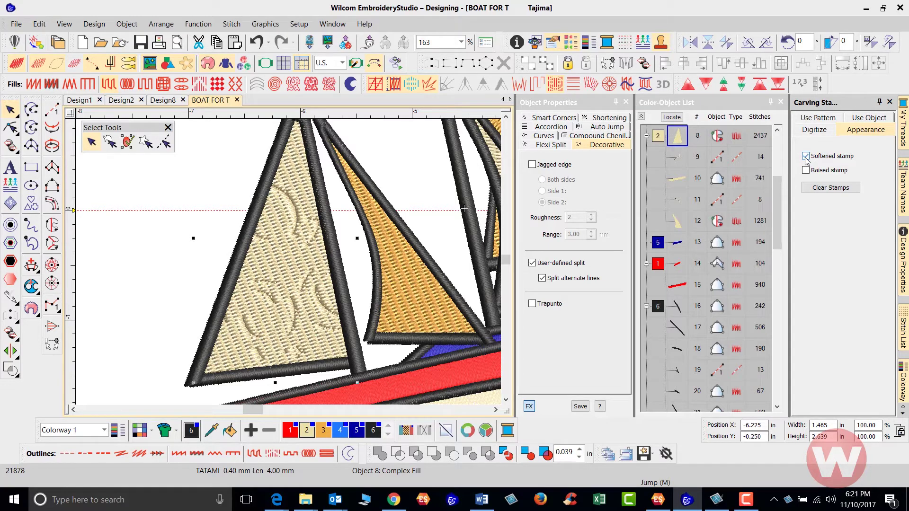
left_click(806, 172)
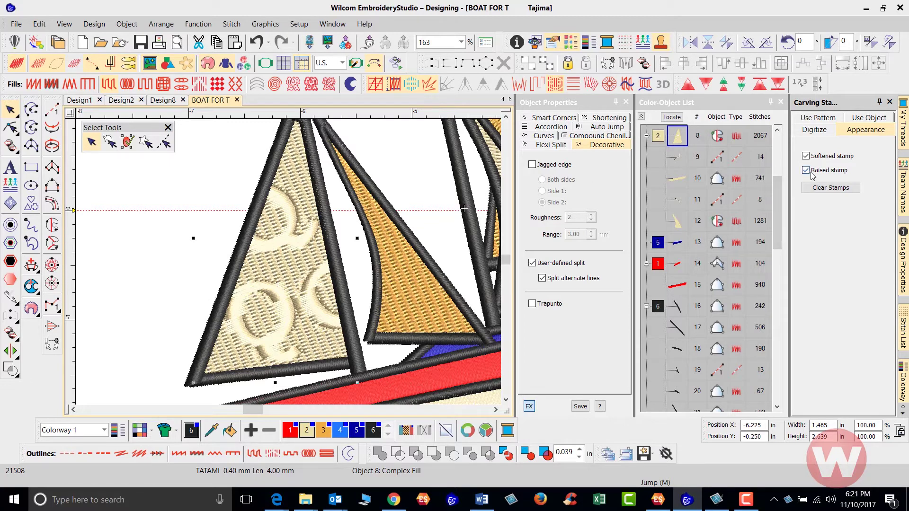
left_click(806, 157)
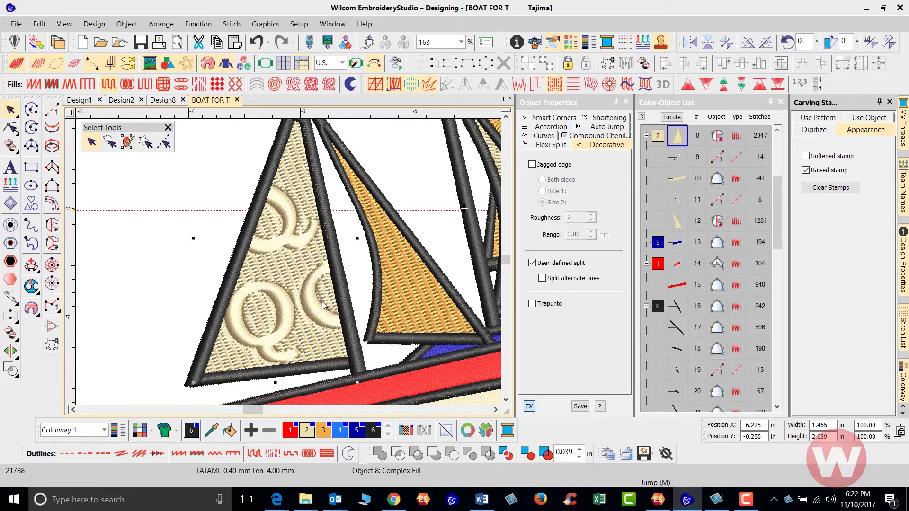
scroll(321, 312, "up", 2)
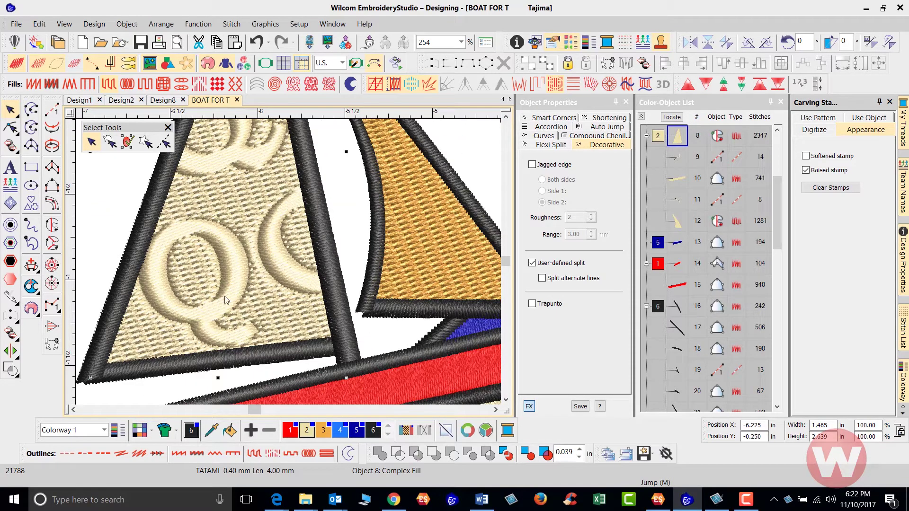
scroll(216, 310, "up", 2)
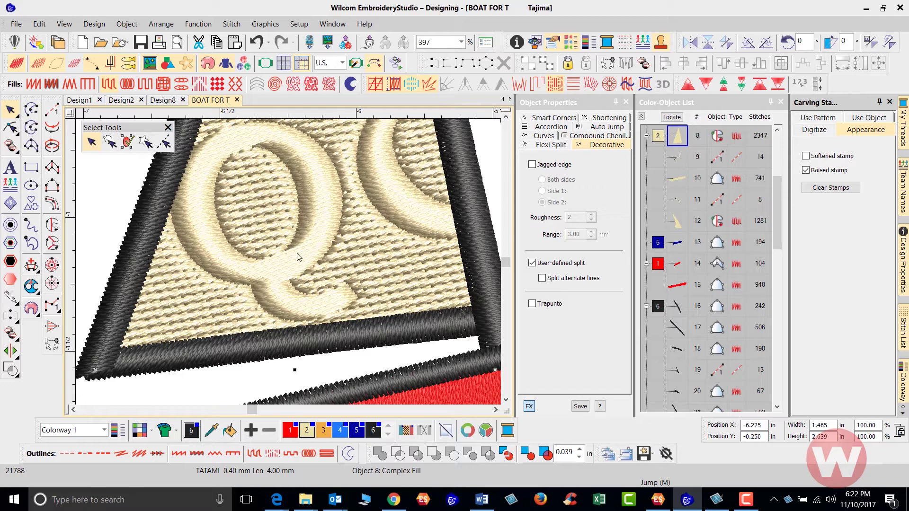
scroll(288, 262, "down", 3)
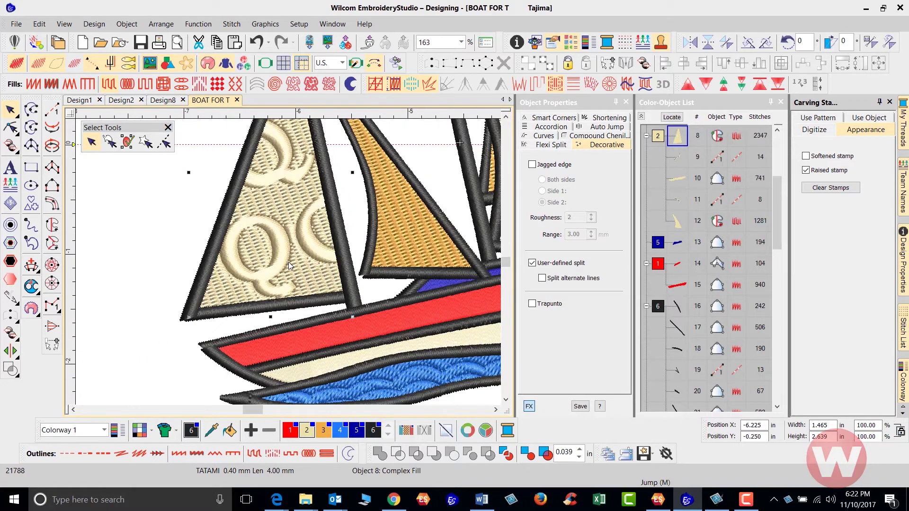
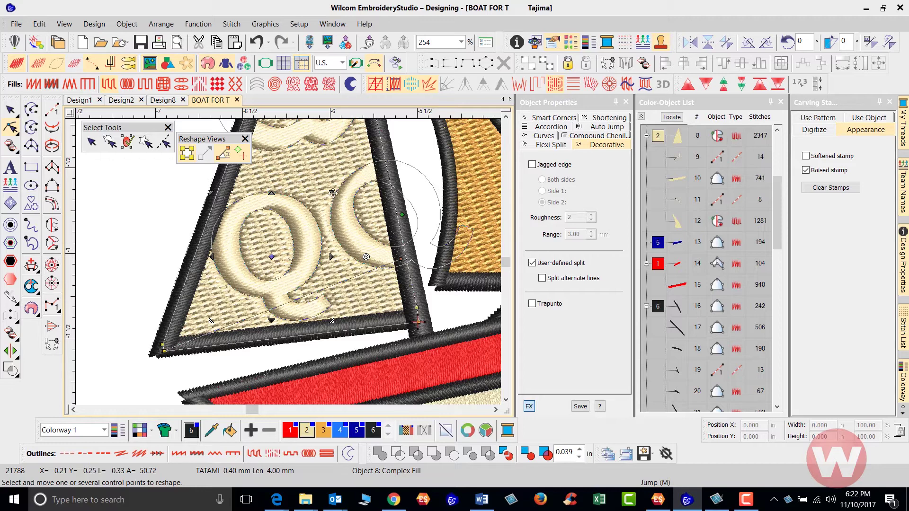
- Shrink the lower-corner Q stamp, and shrink, move and stretch the mast-side Q so it lies inside the sail
left_click_drag(333, 193, 289, 260)
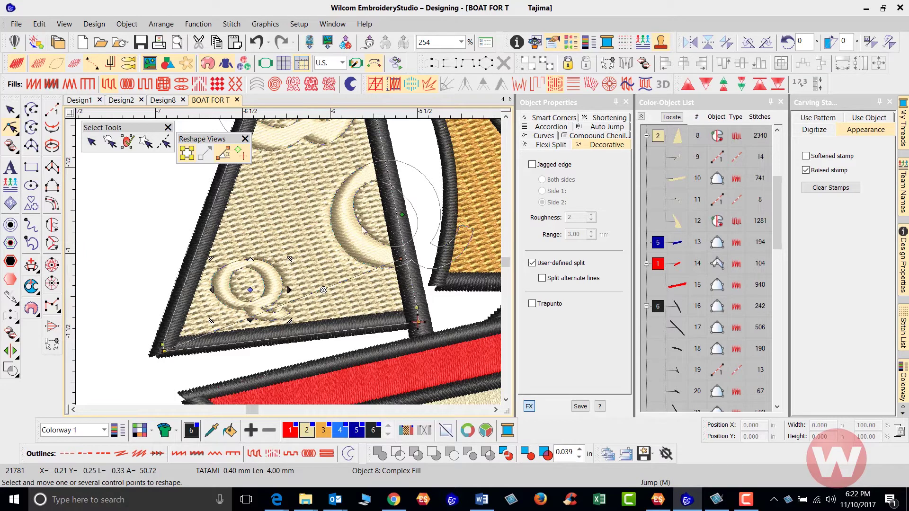
left_click(403, 215)
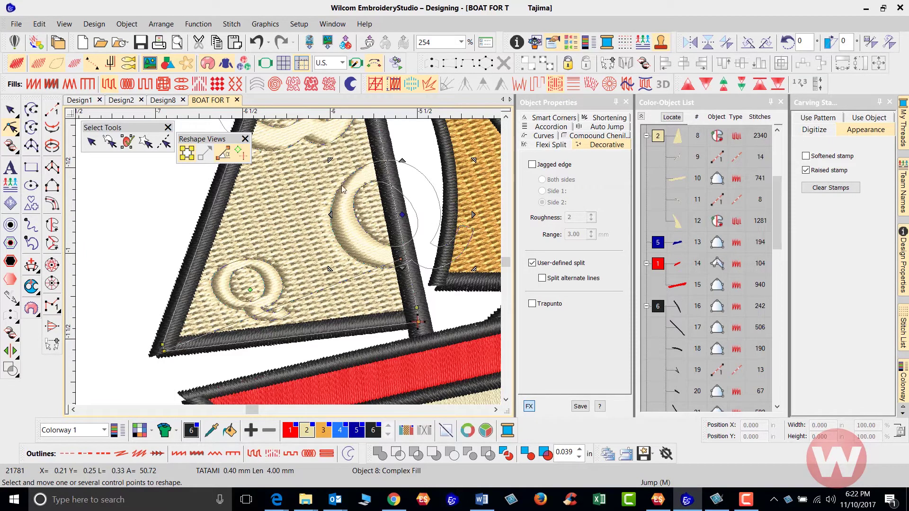
left_click_drag(329, 161, 323, 208)
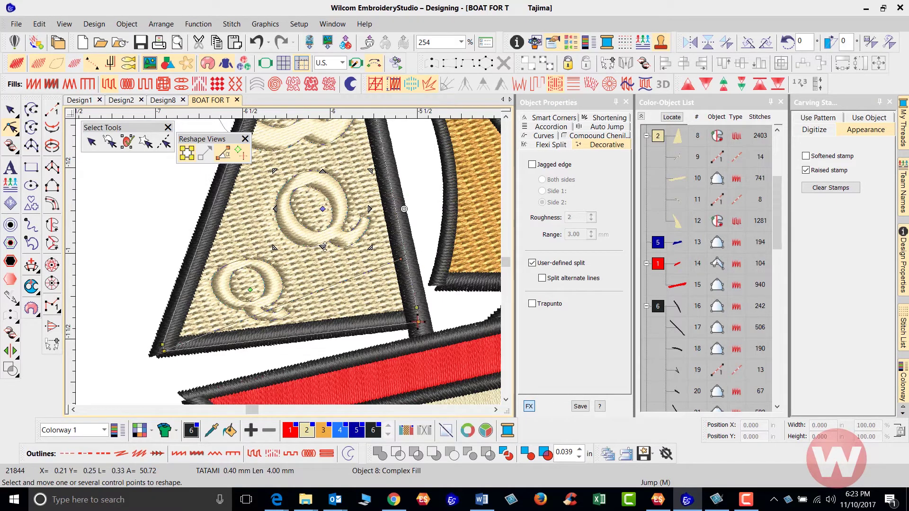
mouse_move(323, 247)
left_mouse_down()
mouse_move(325, 286)
mouse_move(322, 256)
left_mouse_up()
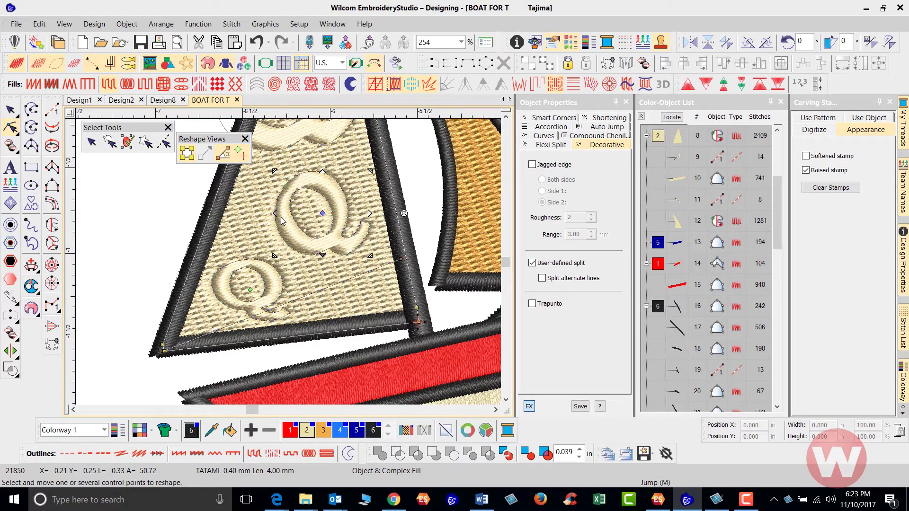
left_click_drag(275, 213, 291, 213)
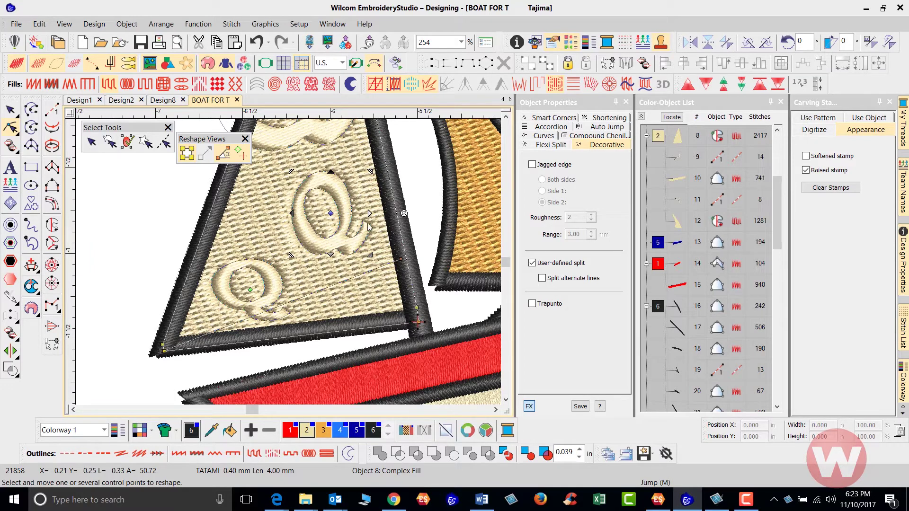
left_click_drag(370, 213, 395, 214)
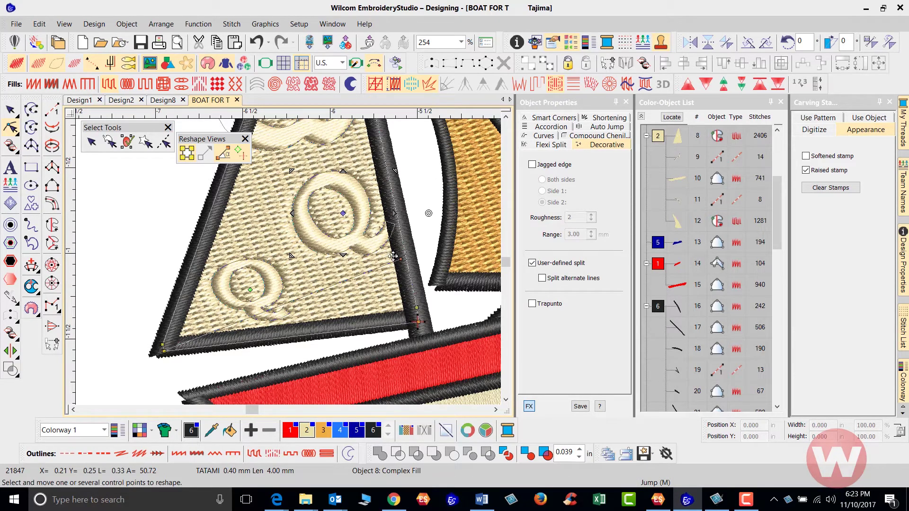
- Try rotating the mast-side Q stamp, undo the rotation, and make the stamp smaller and place it above the lower-corner Q
left_click_drag(379, 235, 325, 195)
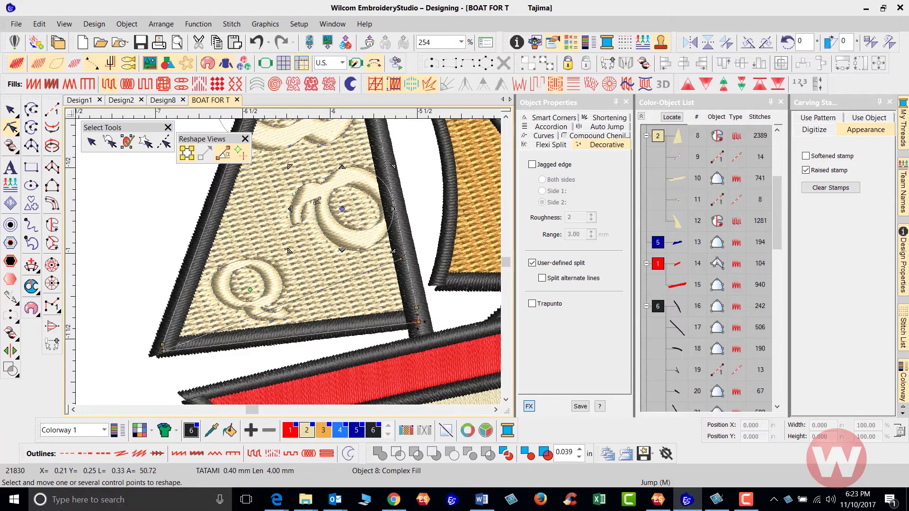
key("ctrl+z")
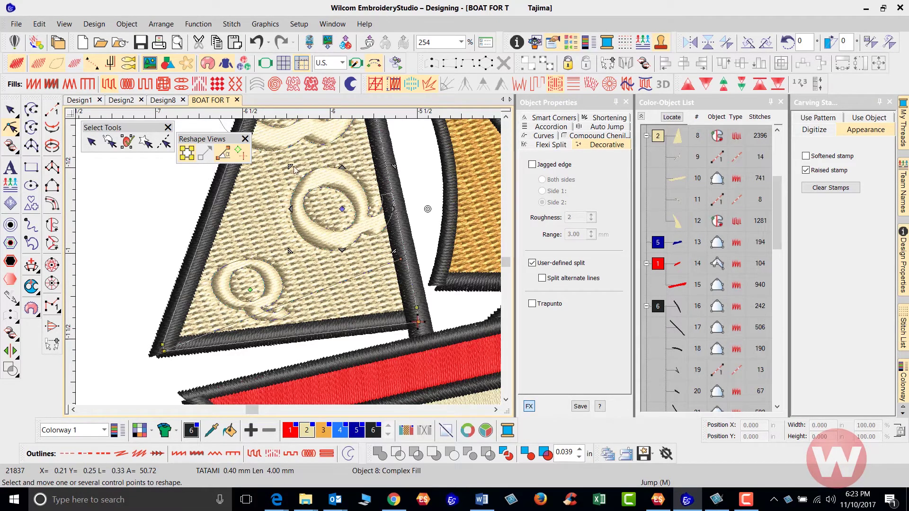
left_click_drag(290, 167, 317, 193)
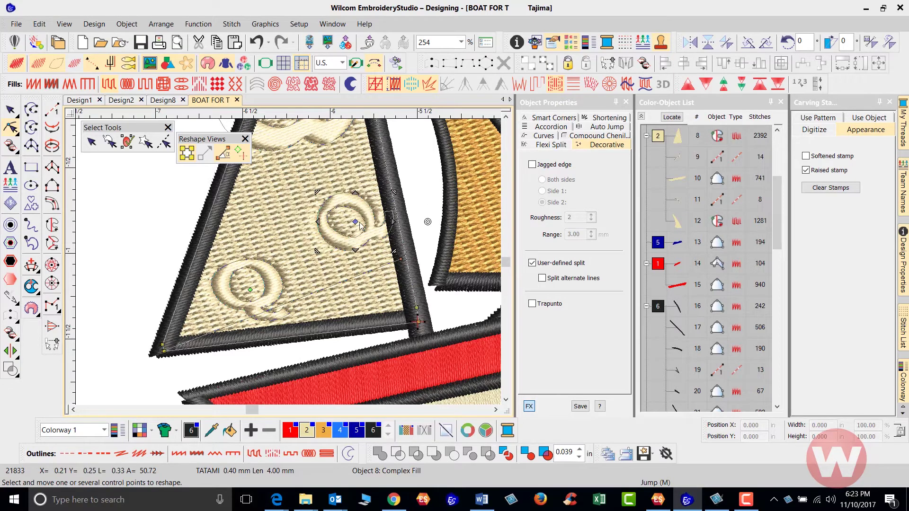
left_click_drag(351, 223, 290, 208)
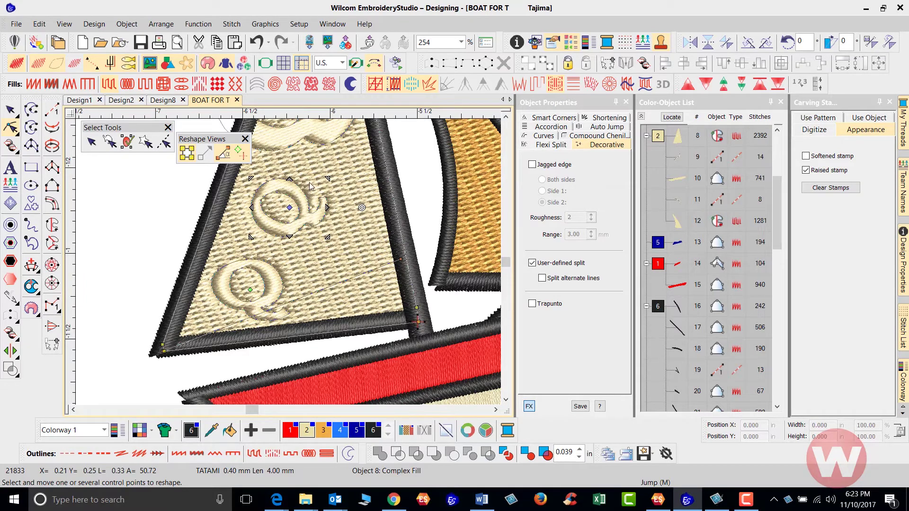
- Shrink the uppermost Q stamp and move it down beside the lower-corner Q, near the sail's mast-side corner
scroll(310, 186, "down", 2)
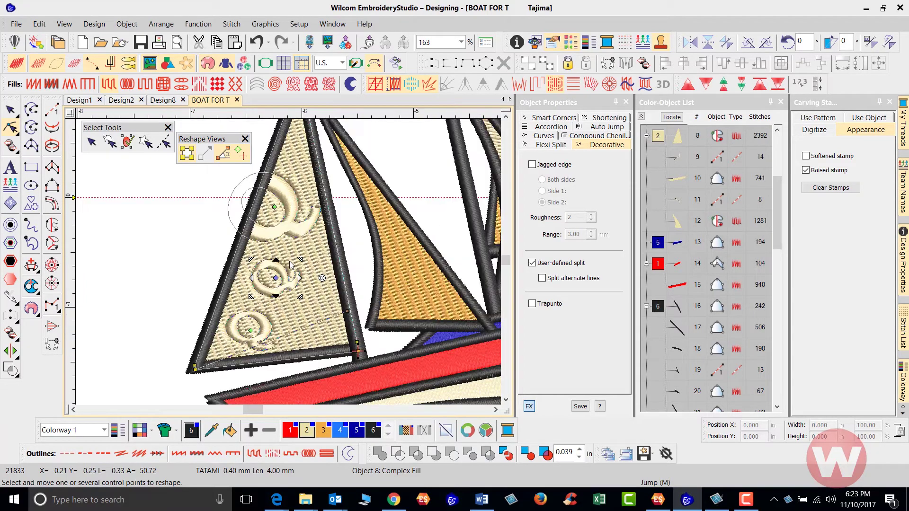
left_click(274, 207)
left_click_drag(229, 173, 305, 225)
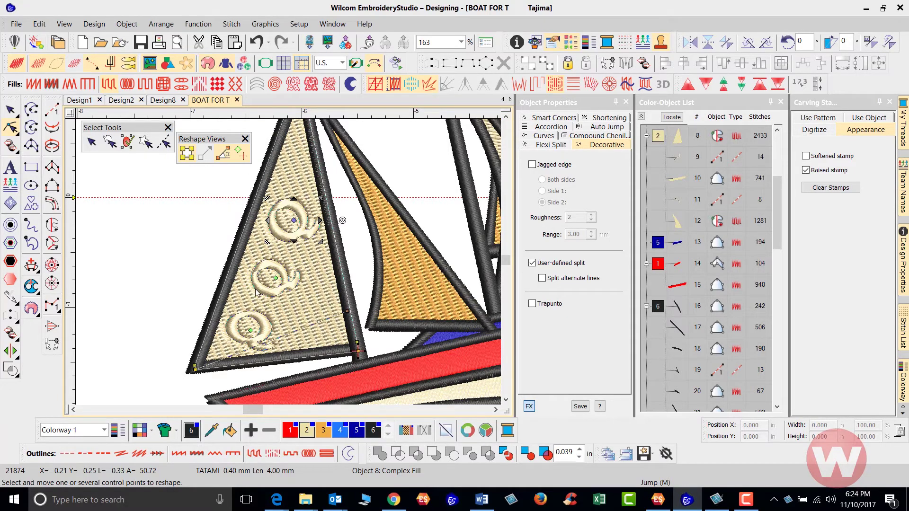
scroll(306, 225, "up", 2)
left_click_drag(347, 161, 382, 312)
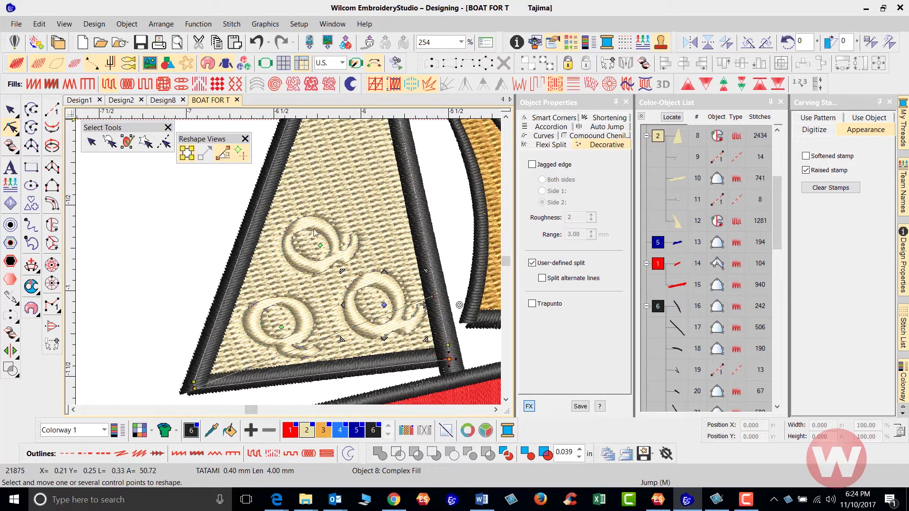
- Spread out the Q stamps, moving the uppermost one toward the sail's peak and the lower-corner one up to the sail's middle
left_click_drag(318, 247, 343, 185)
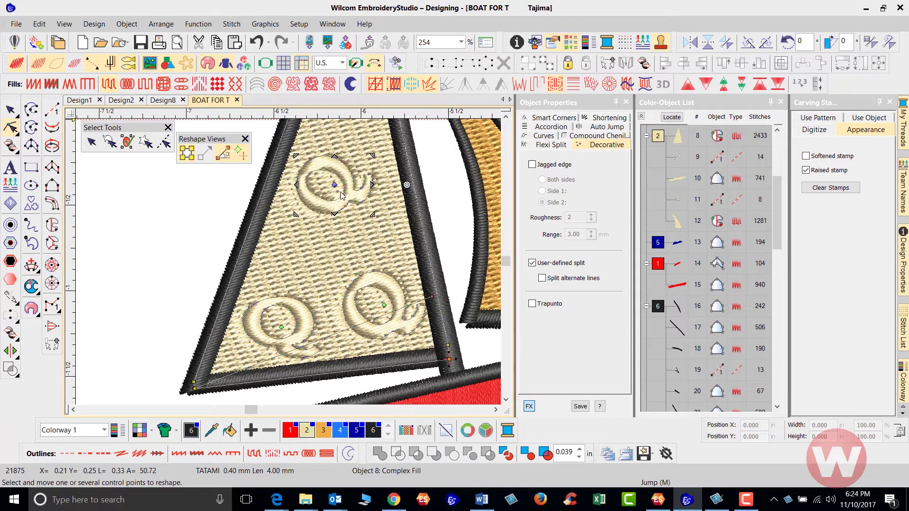
scroll(303, 274, "down", 2)
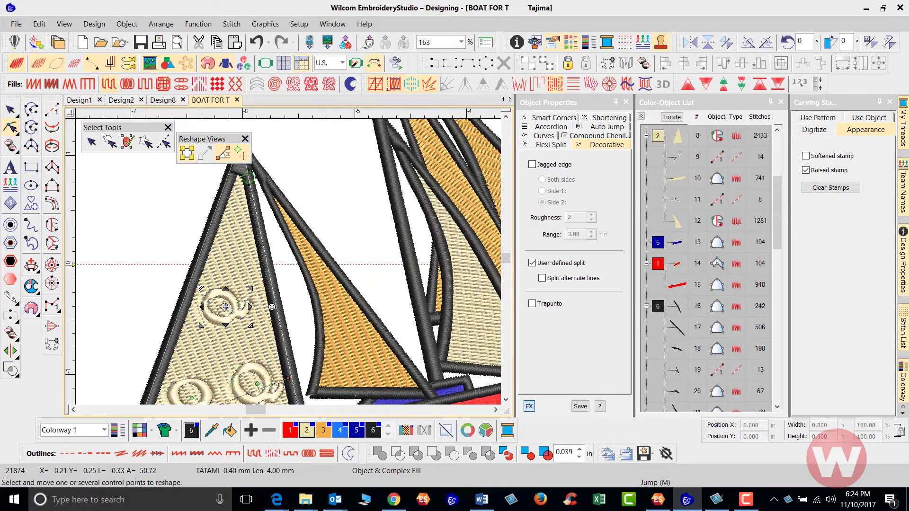
left_click_drag(225, 307, 232, 283)
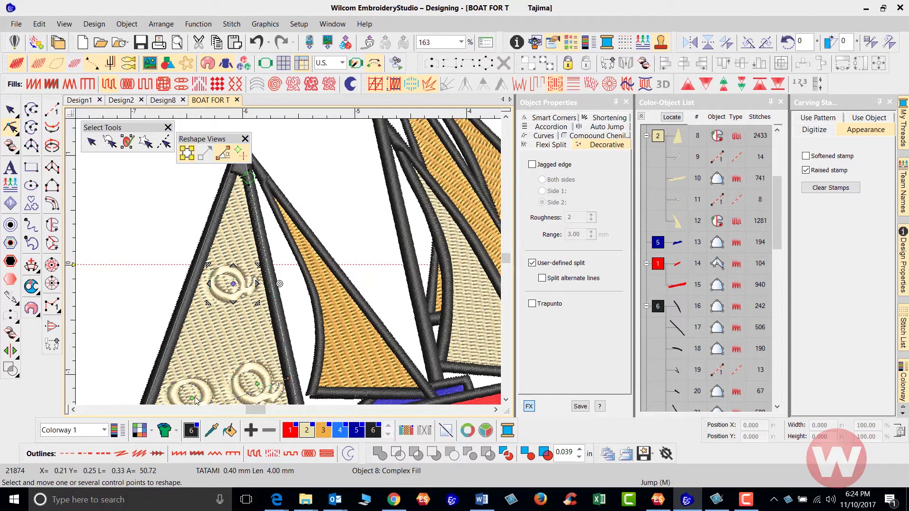
left_click_drag(195, 400, 214, 343)
scroll(291, 265, "down", 5)
scroll(291, 265, "up", 2)
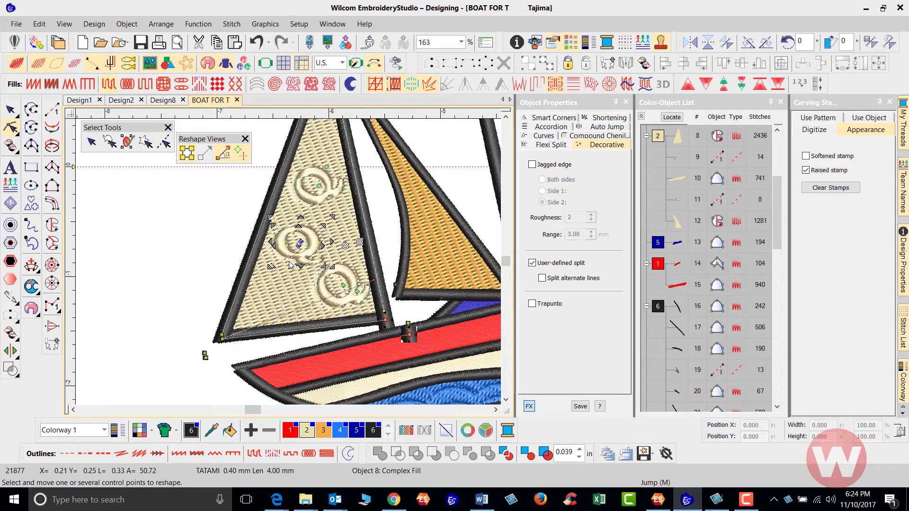
scroll(291, 265, "up", 1)
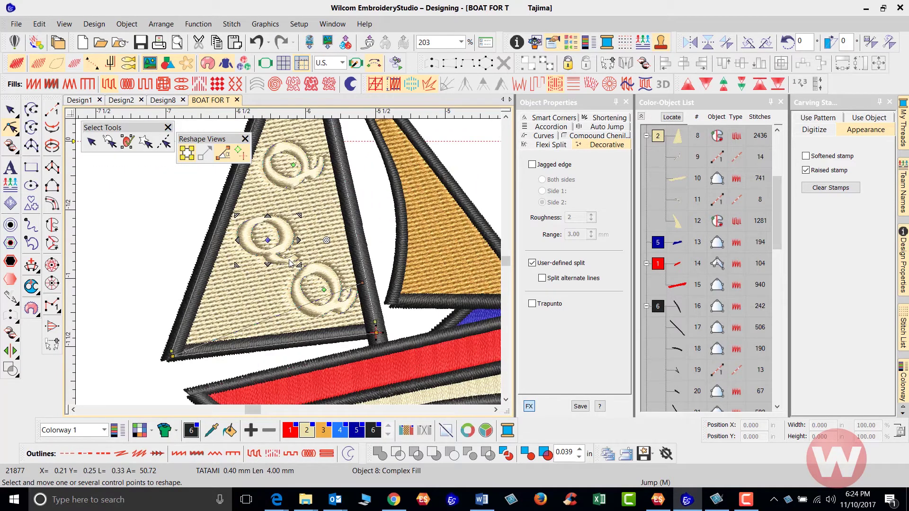
- Switch off the raised stamp option and clear all Q stamps from the cream stern sail
left_click(806, 171)
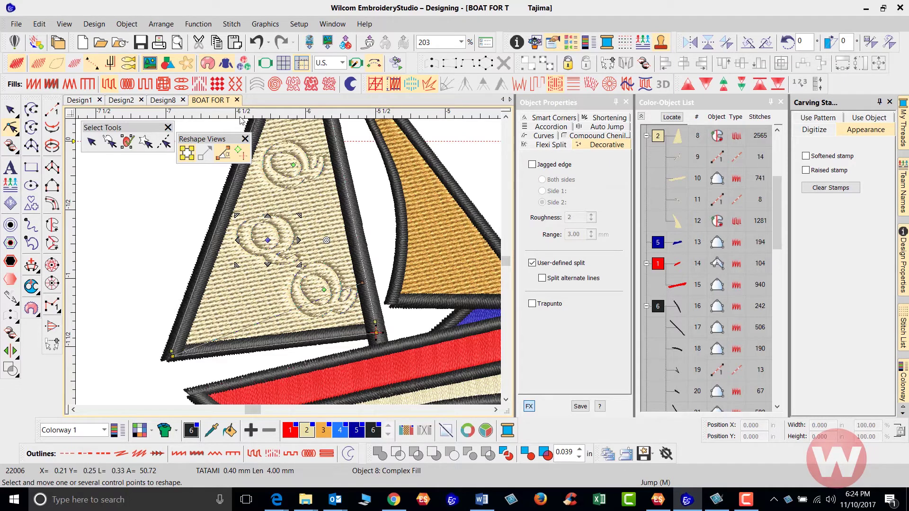
left_click(255, 43)
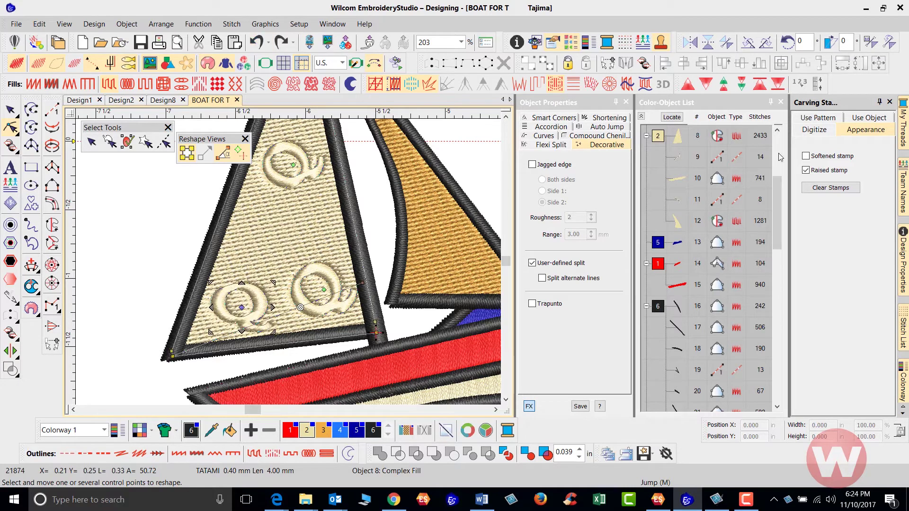
left_click(806, 170)
left_click(831, 188)
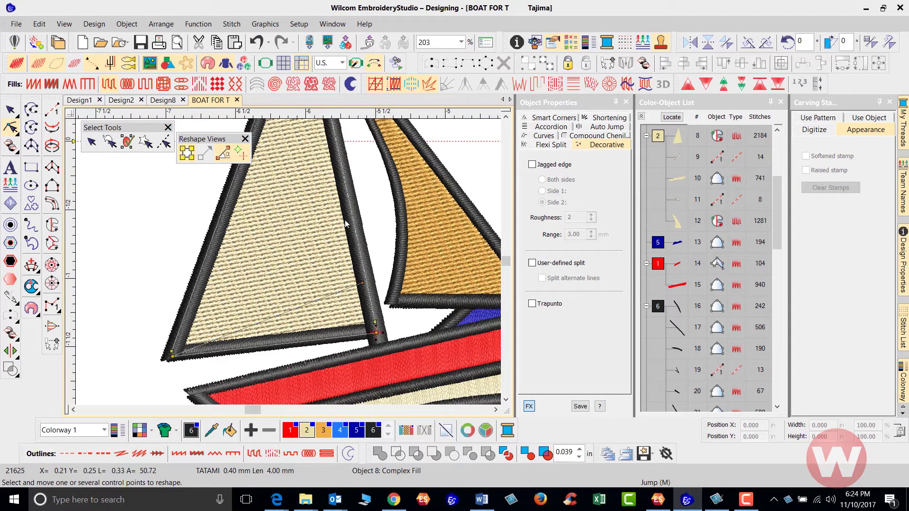
key("Escape")
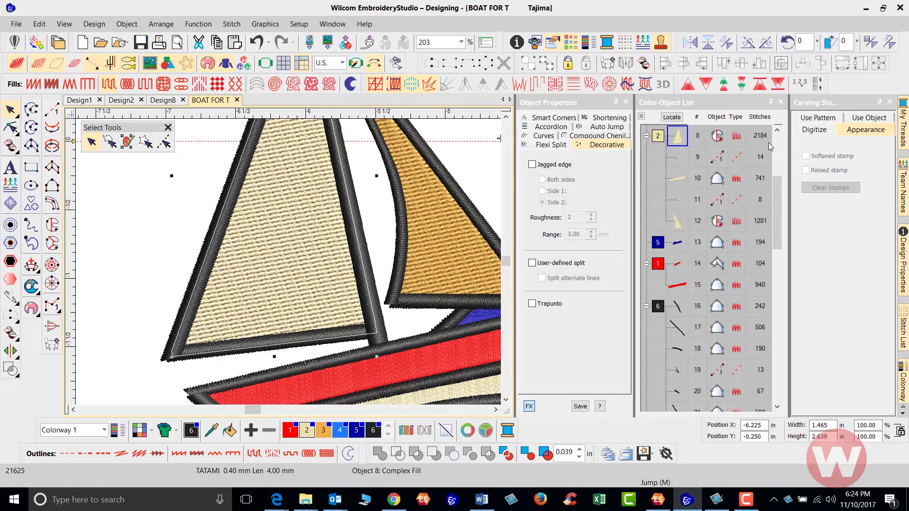
- Digitize a custom carving stamp on the cream stern sail as a small angular spiral winding outward from its centre
left_click(814, 131)
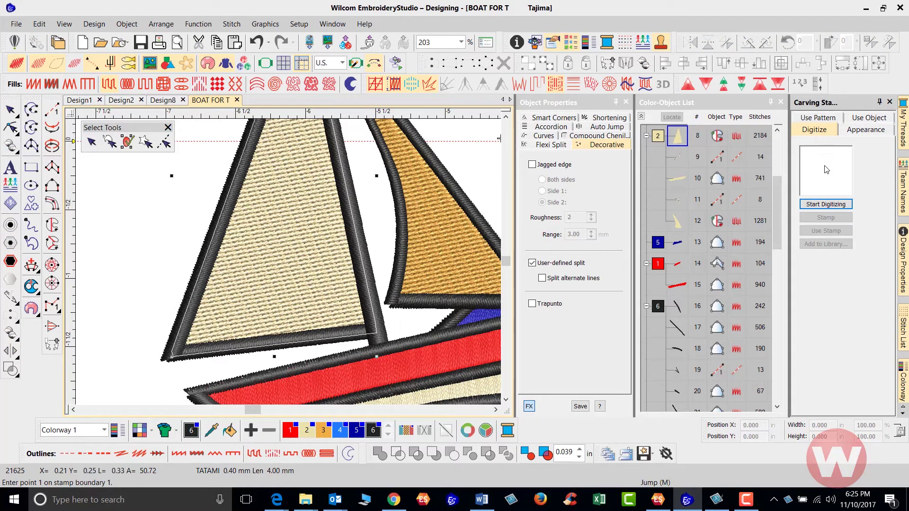
left_click(822, 206)
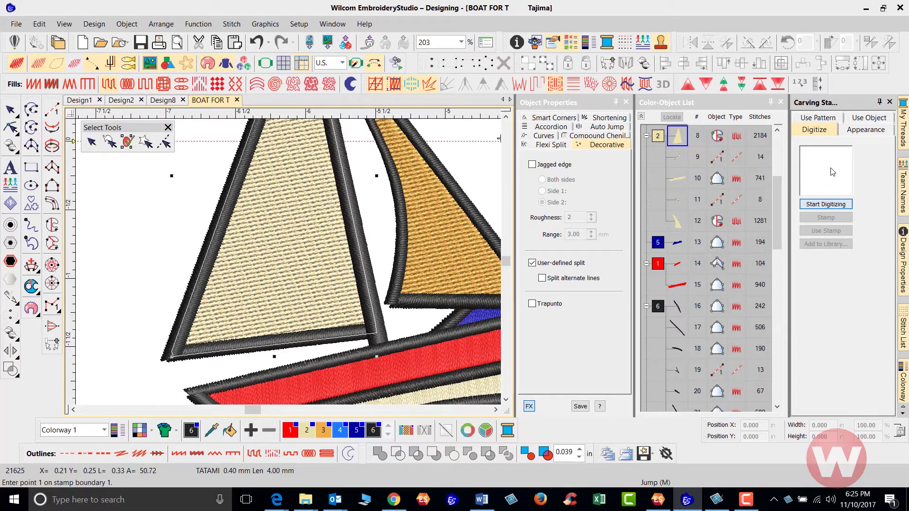
left_click(258, 218)
left_click(259, 212)
left_click(268, 210)
left_click(271, 216)
left_click(270, 222)
left_click(264, 225)
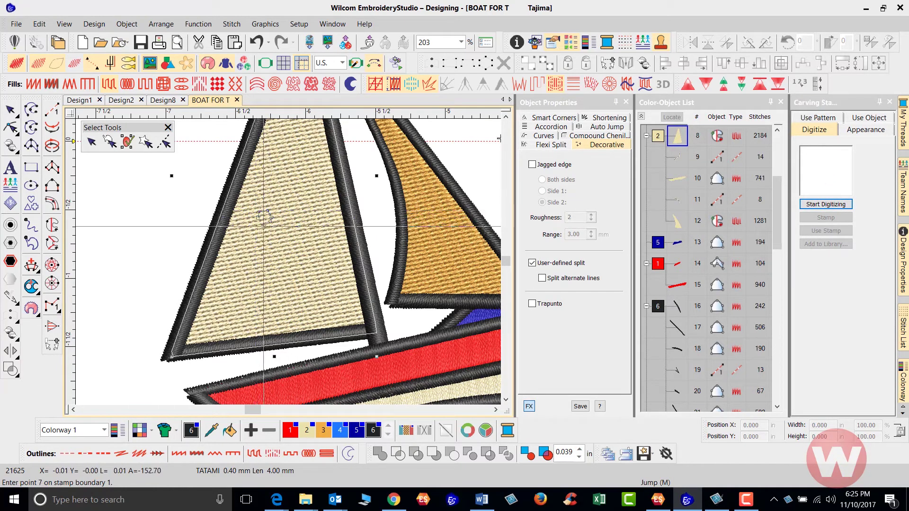
left_click(256, 223)
left_click(253, 216)
left_click(258, 209)
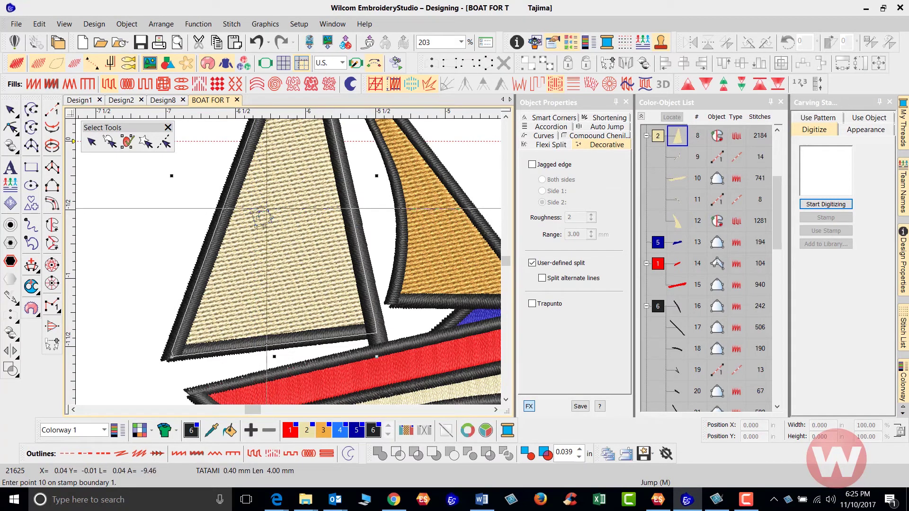
left_click(273, 209)
left_click(276, 221)
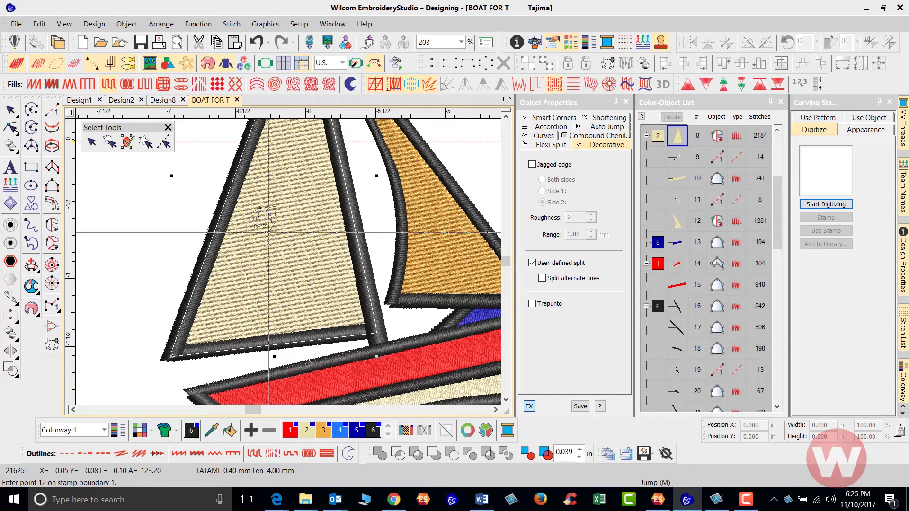
left_click(267, 232)
left_click(258, 235)
left_click(251, 230)
left_click(247, 220)
left_click(251, 209)
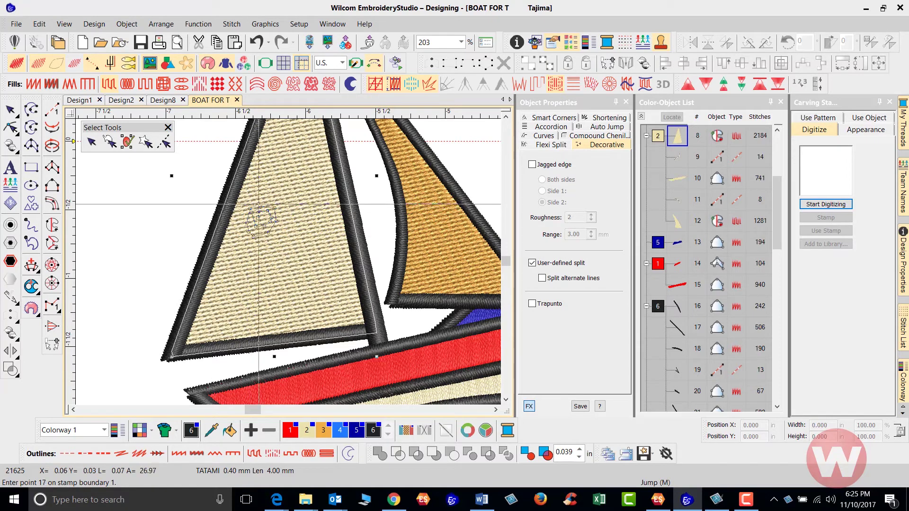
left_click(259, 205)
left_click(273, 203)
key("Return")
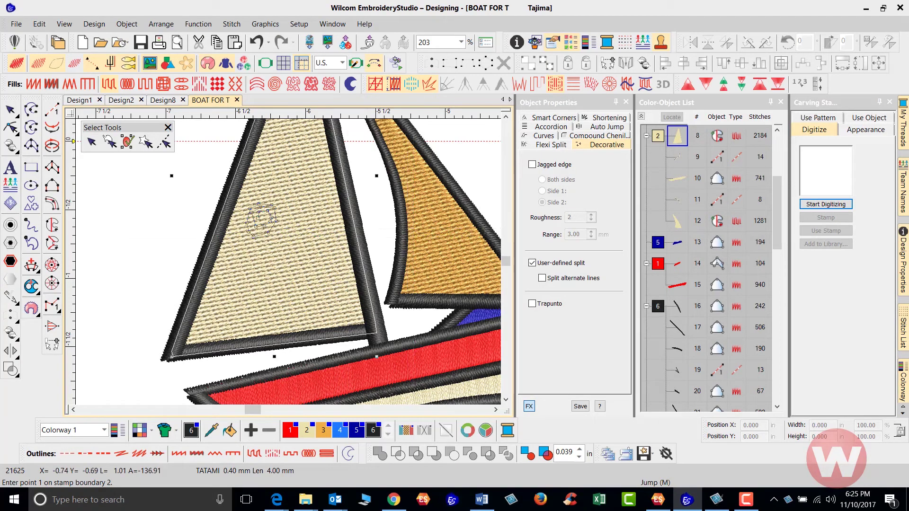
key("Return")
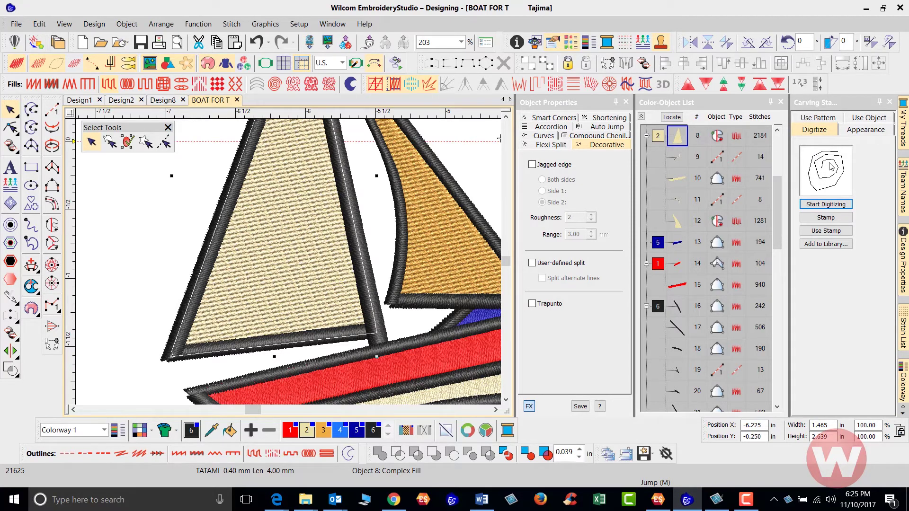
- Place three of the digitized spiral stamps in the upper part of the sail, one near the peak and two side by side below
left_click(826, 231)
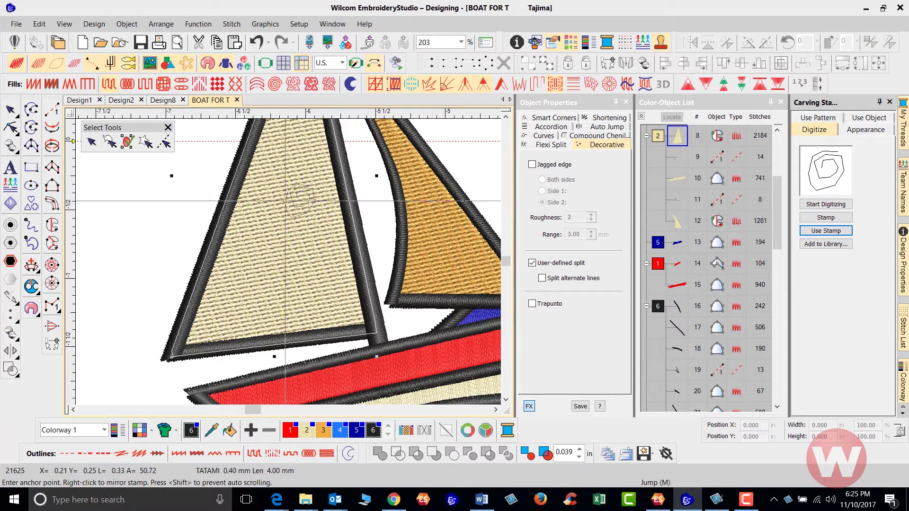
left_click(268, 141)
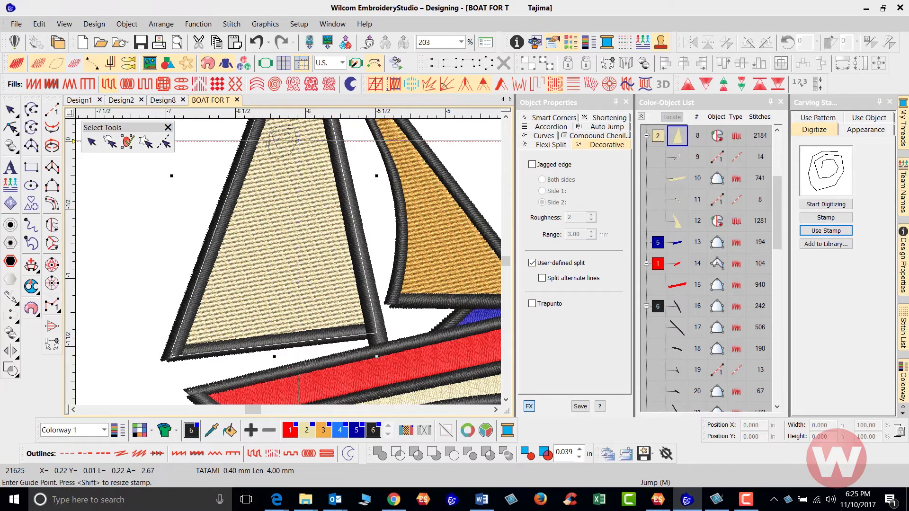
left_click(299, 141)
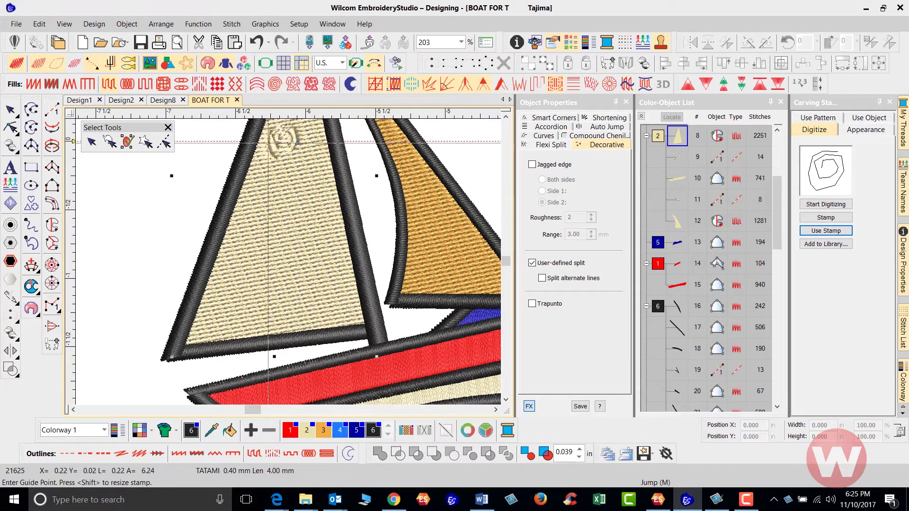
left_click(256, 184)
left_click(293, 185)
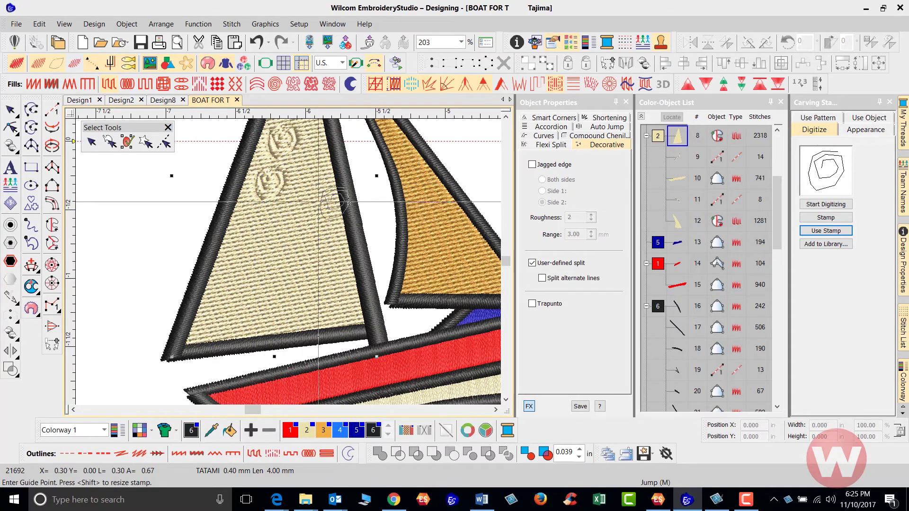
left_click(297, 184)
left_click(327, 183)
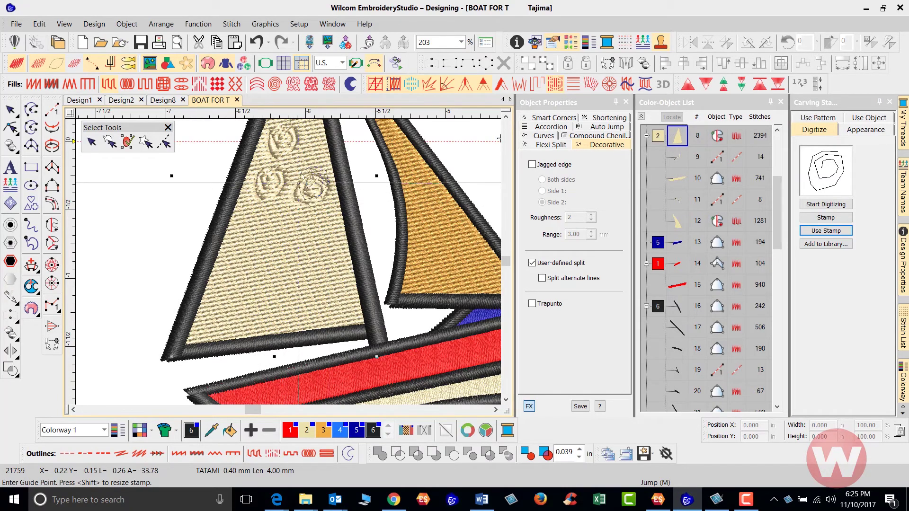
- Place five more spiral stamps down the sail, from its middle across to the outer edge and the lower mast side
left_click(317, 235)
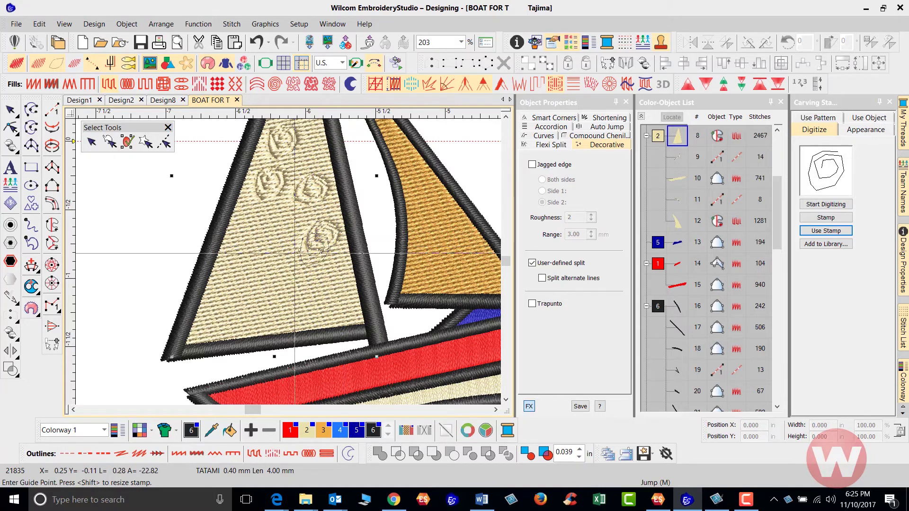
left_click(274, 233)
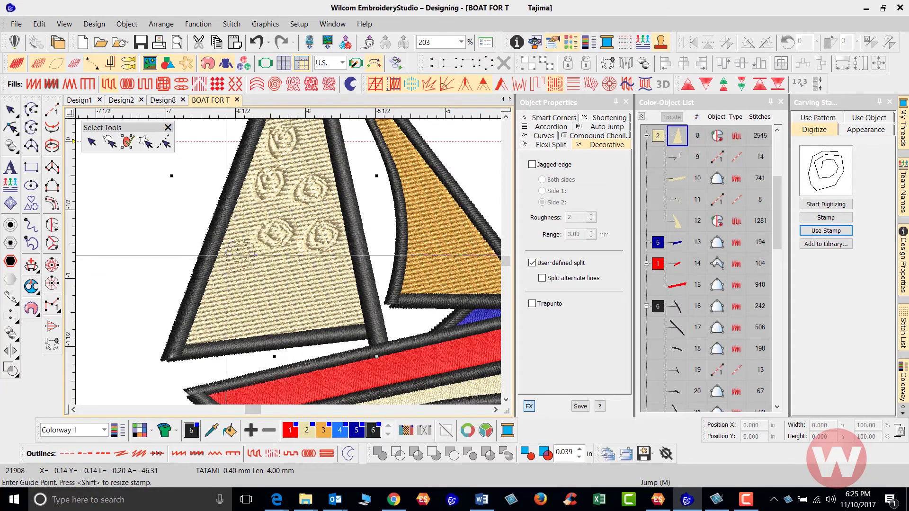
left_click(227, 258)
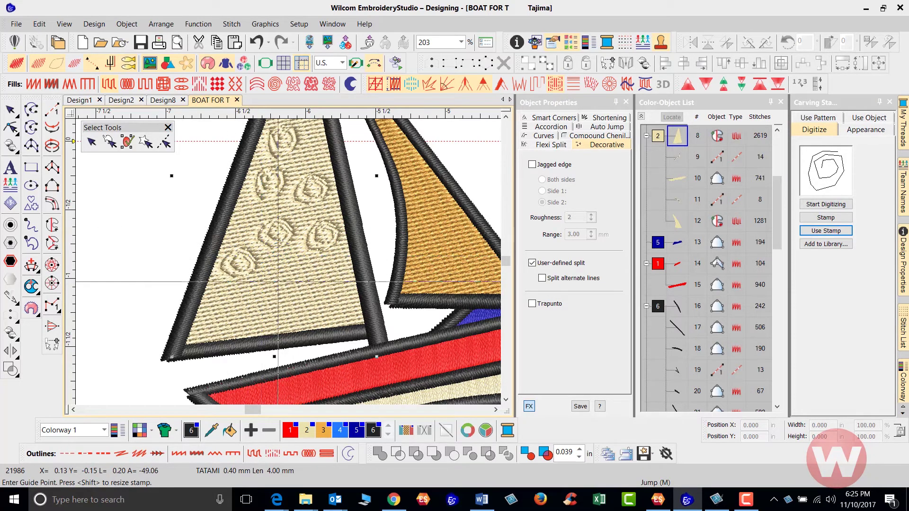
left_click(277, 281)
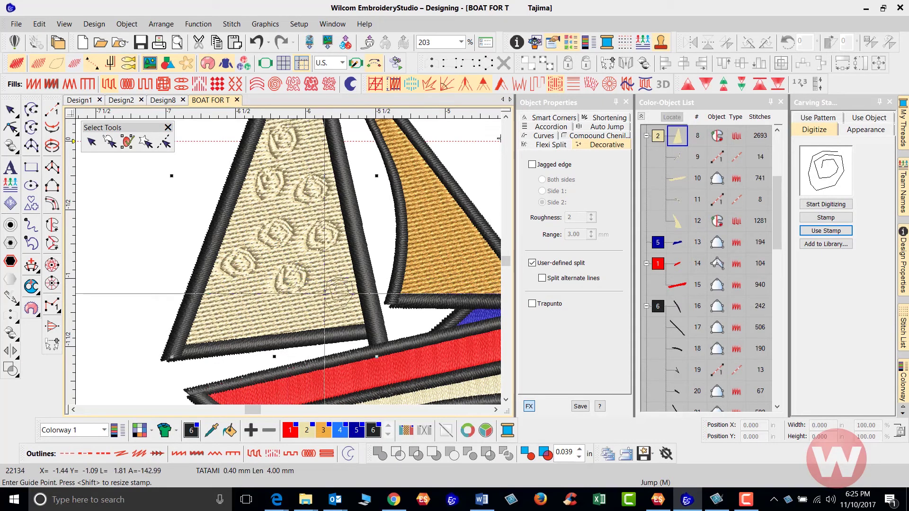
left_click(317, 305)
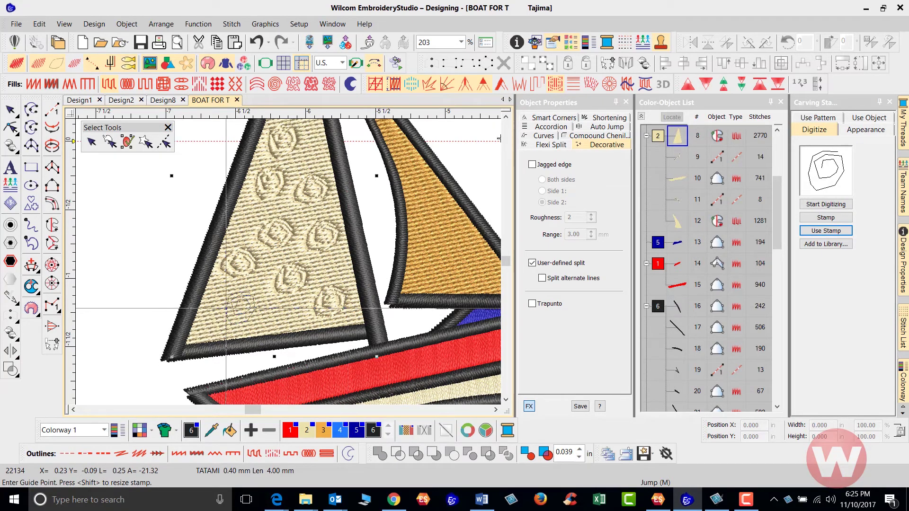
- Fill the remaining gaps along the sail's lower edge, outer edge and mast side with spiral stamps, and finish stamping
left_click(247, 307)
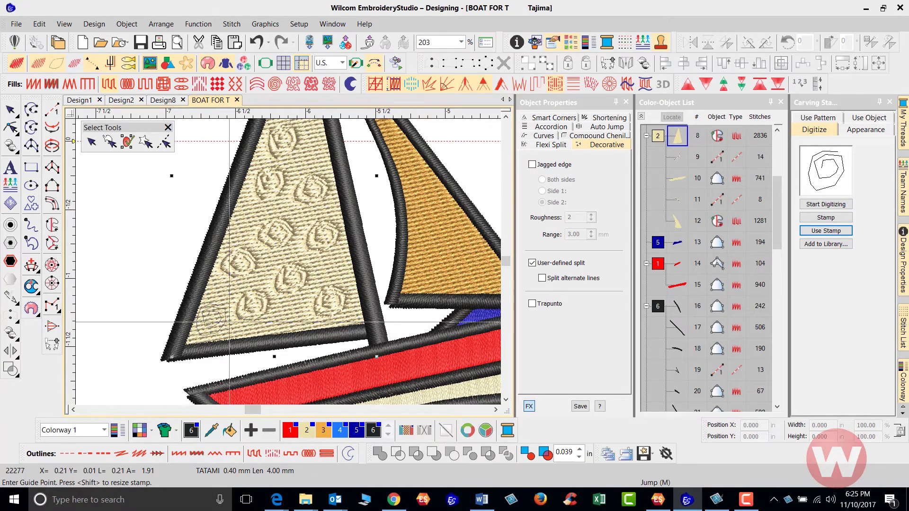
left_click(229, 322)
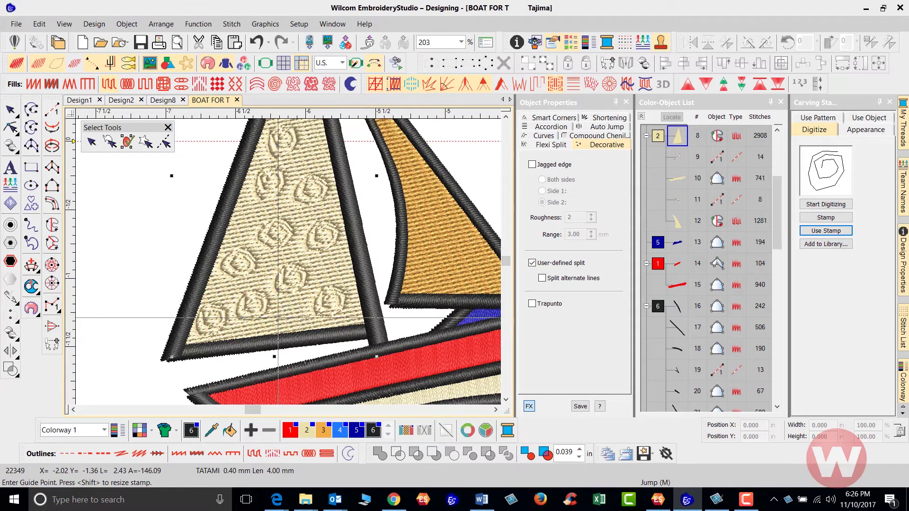
left_click(303, 189)
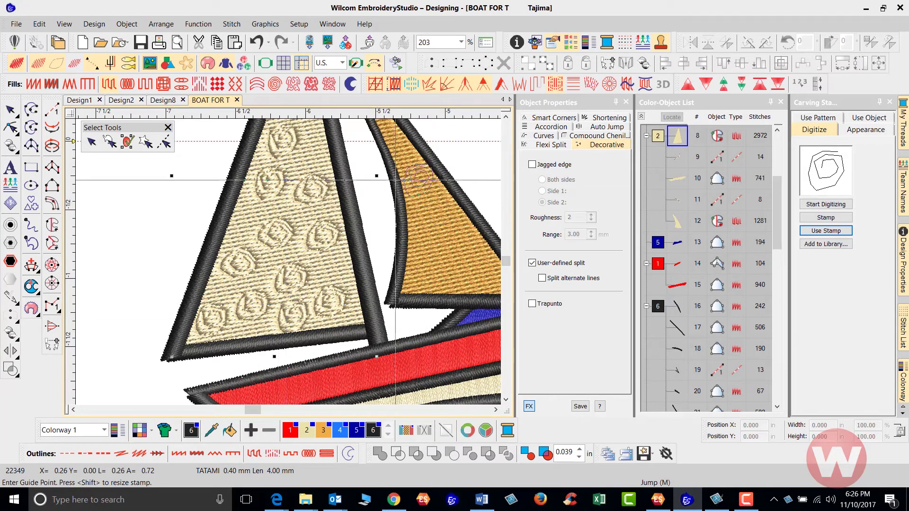
left_click(180, 254)
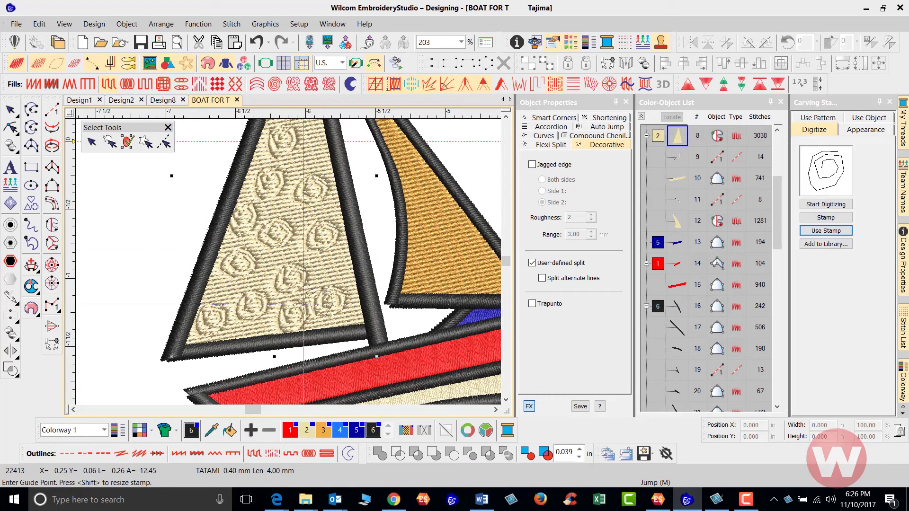
scroll(280, 216, "down", 1)
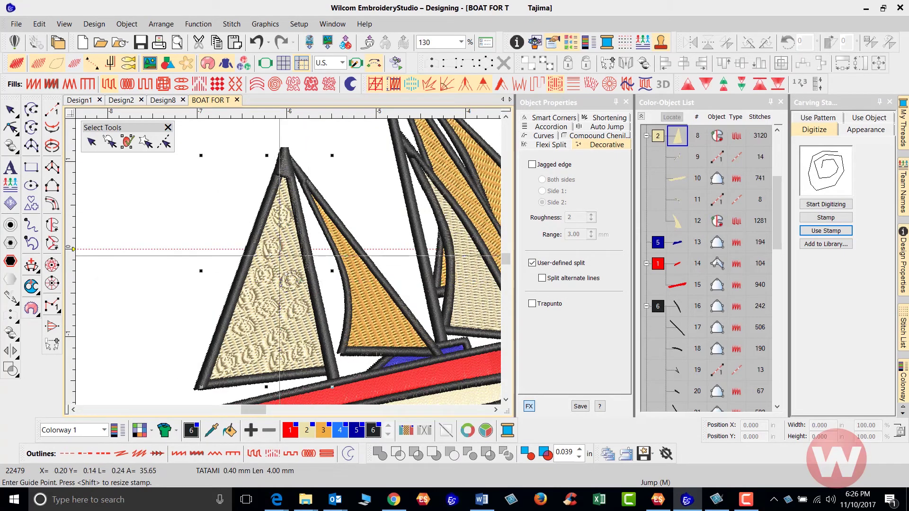
left_click(305, 266)
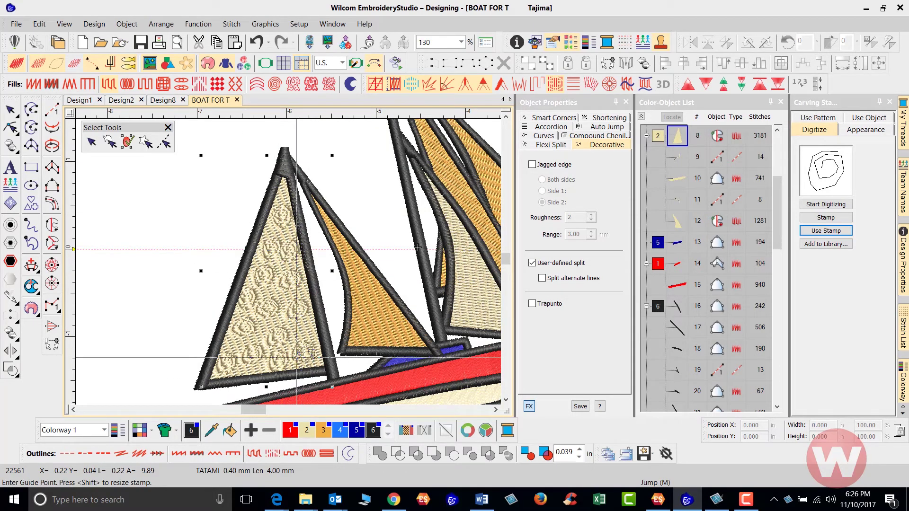
left_click_drag(418, 247, 321, 250)
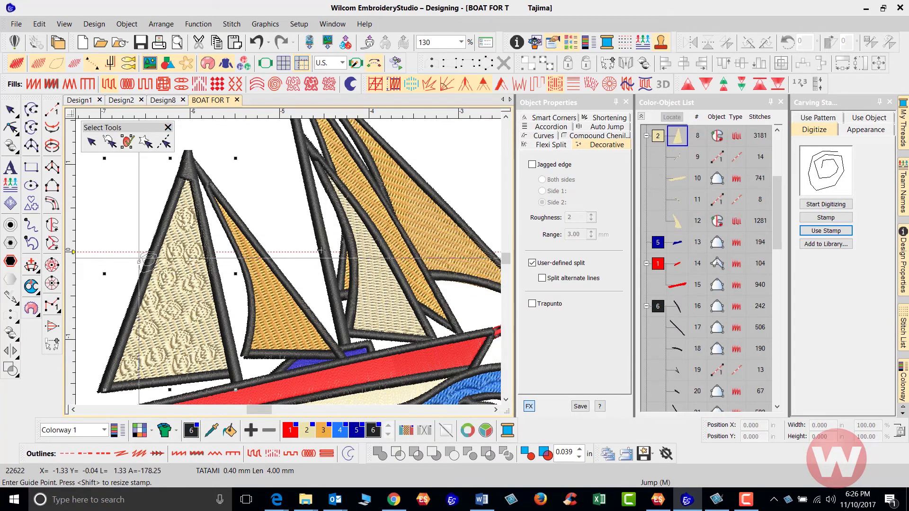
key("Escape")
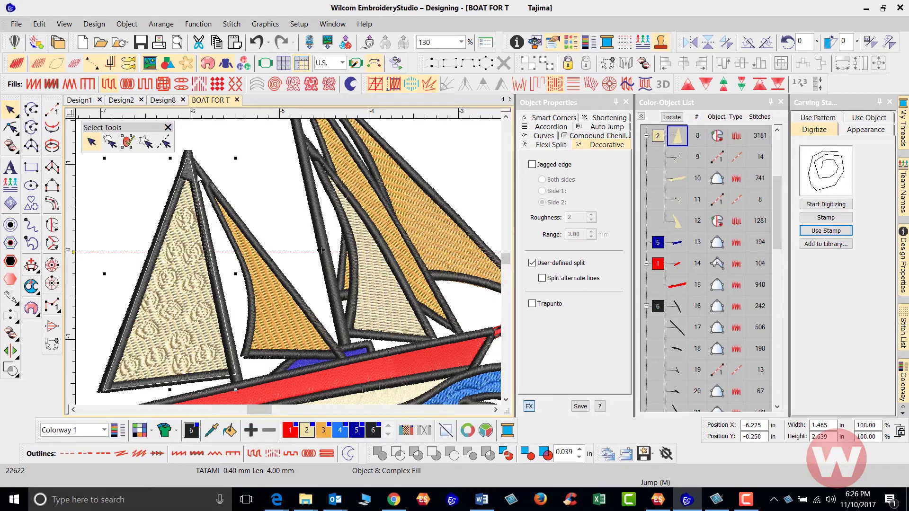
- Try the softened and raised stamp appearance options on the cream stern sail's spiral stamps
left_click(290, 266)
scroll(289, 259, "up", 2)
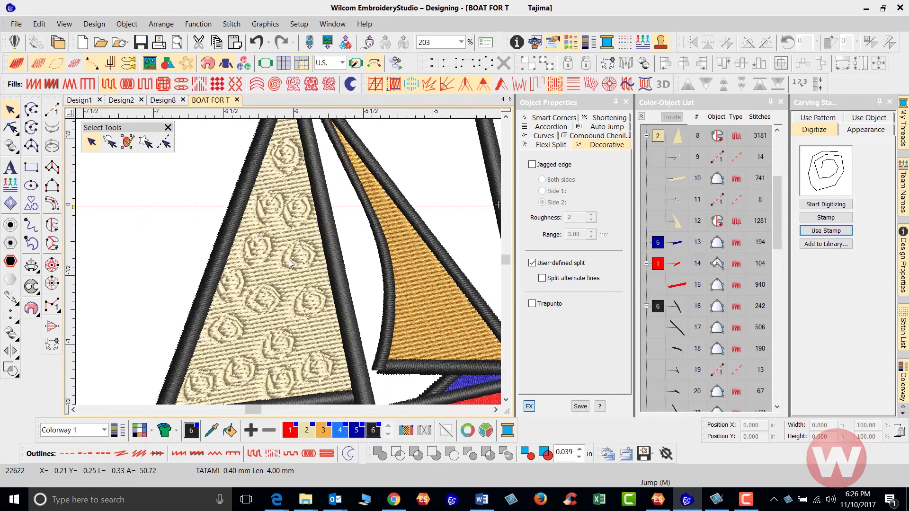
left_click(286, 267)
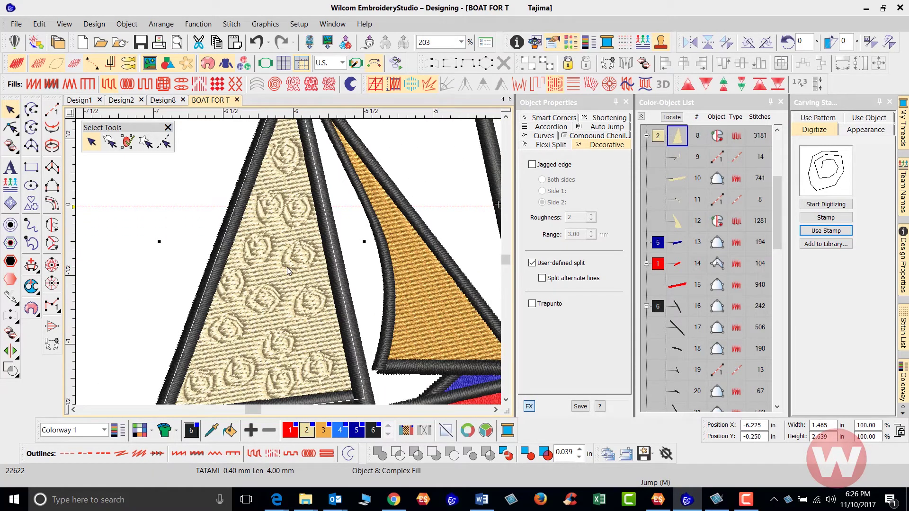
left_click(860, 132)
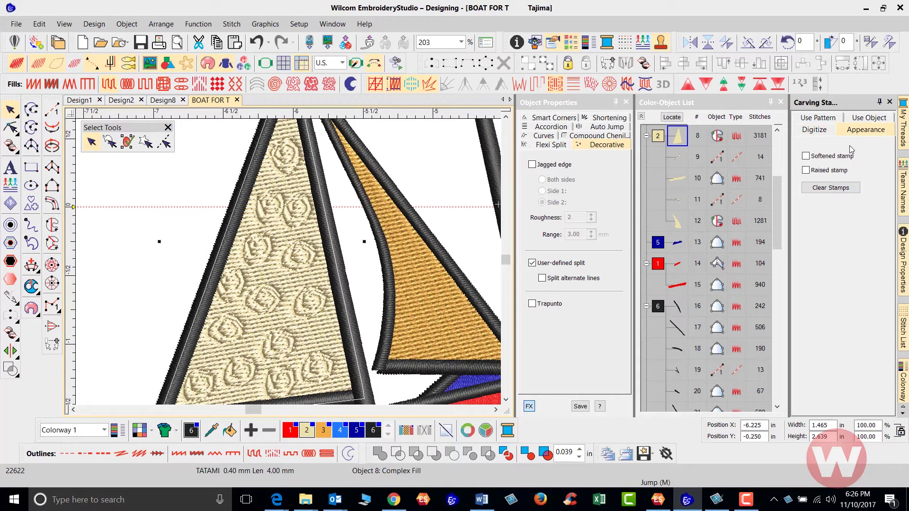
left_click(805, 157)
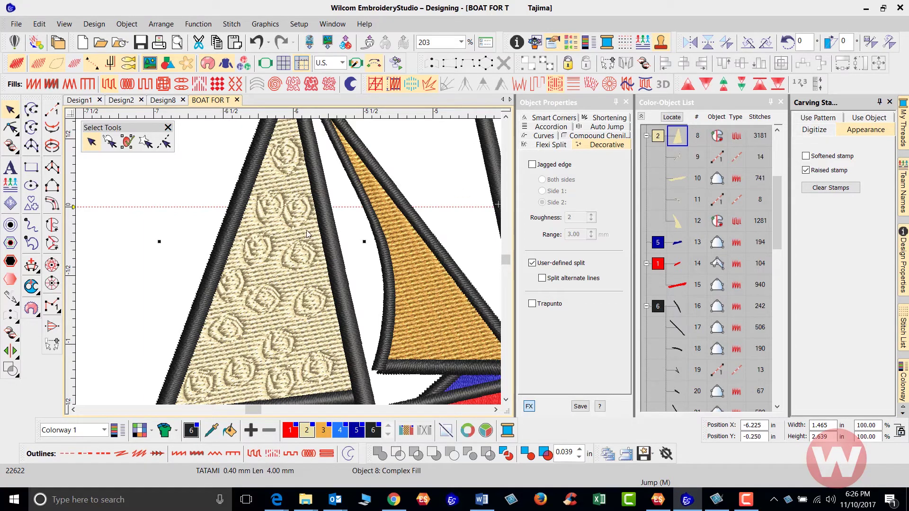
left_click(806, 170)
left_click(869, 119)
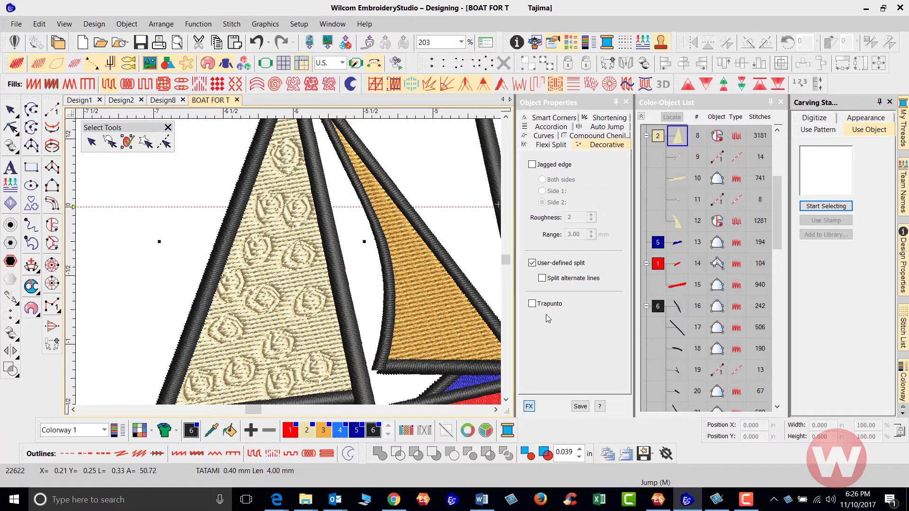
scroll(305, 250, "down", 5)
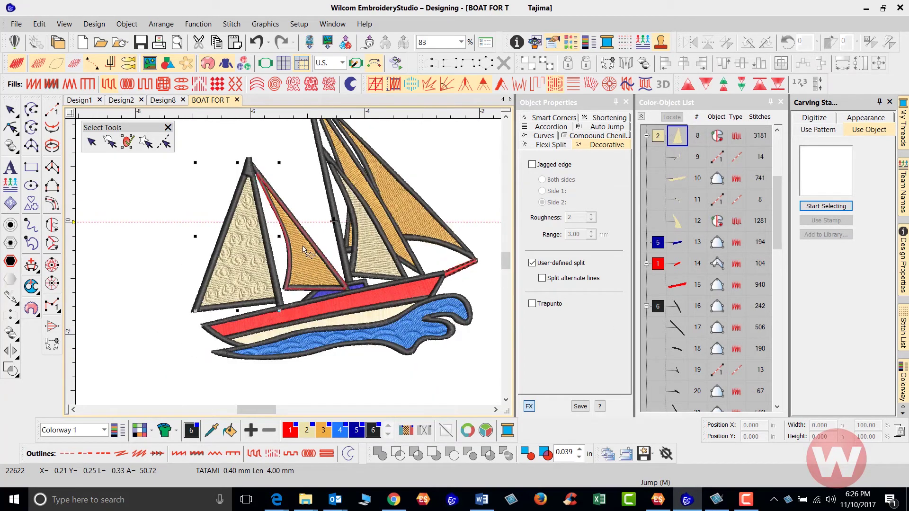
scroll(305, 250, "up", 1)
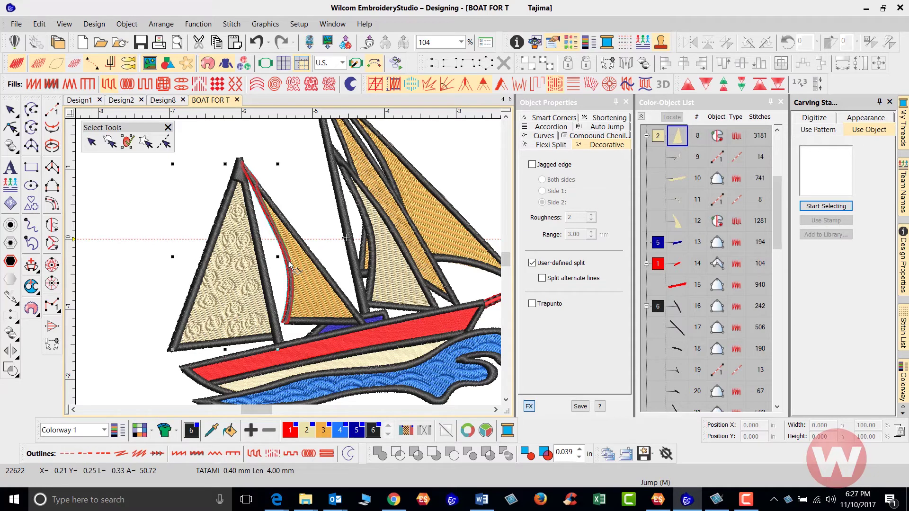
left_click(290, 266)
key("shift+z")
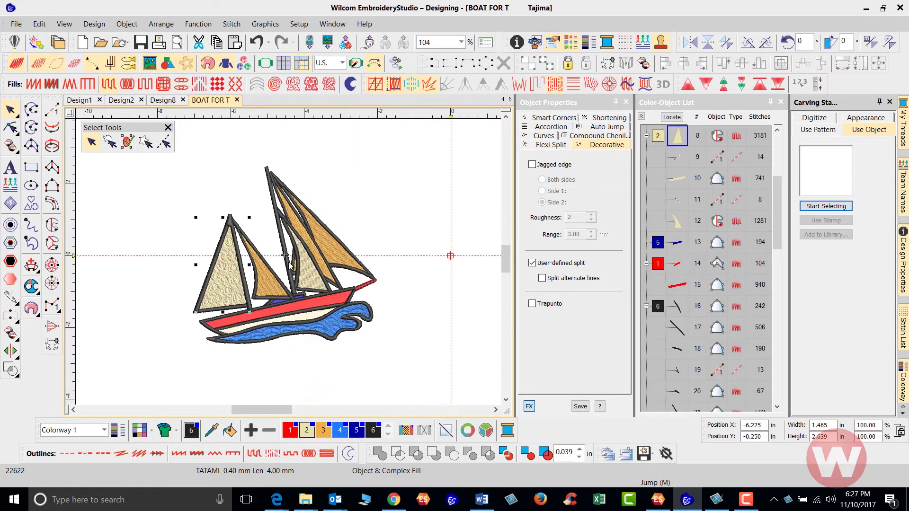
- Select the whole boat design and bring up the ready-made stamp patterns of the Carving Stamps set
left_click(152, 223)
left_click_drag(185, 360, 410, 148)
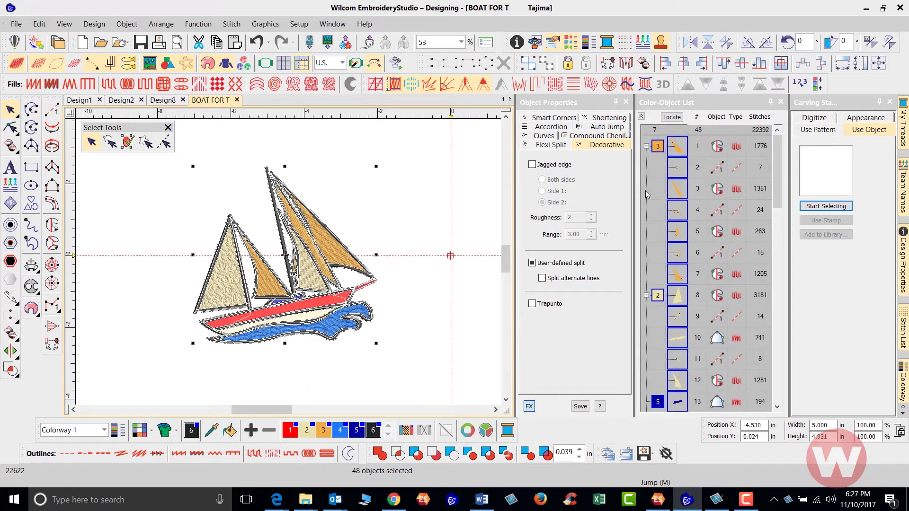
left_click(816, 131)
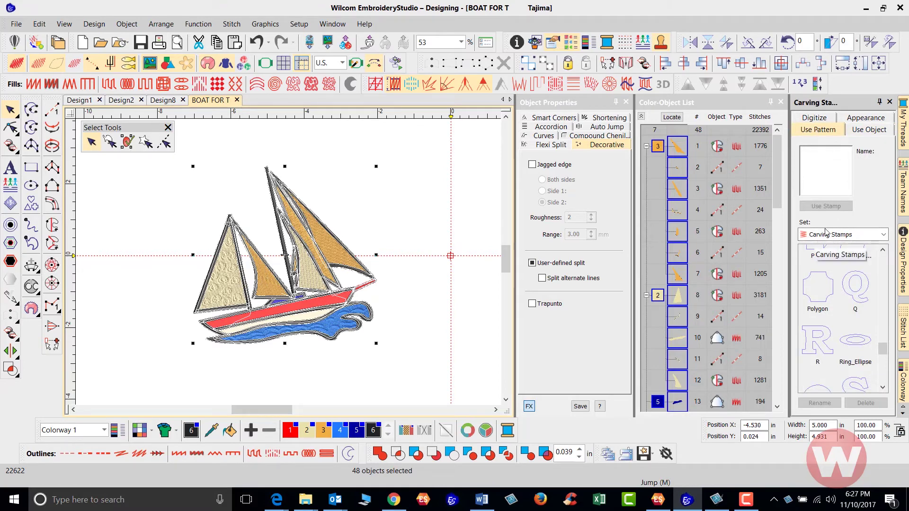
left_click(884, 235)
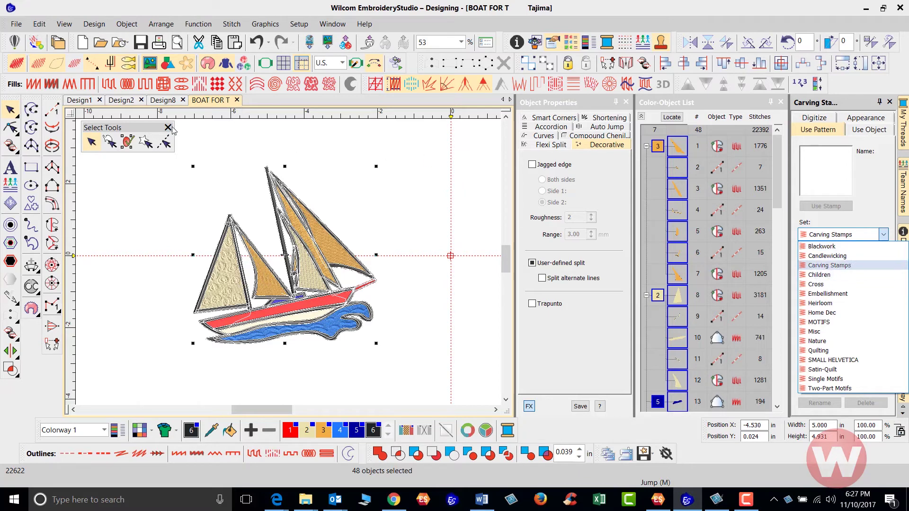
left_click(829, 265)
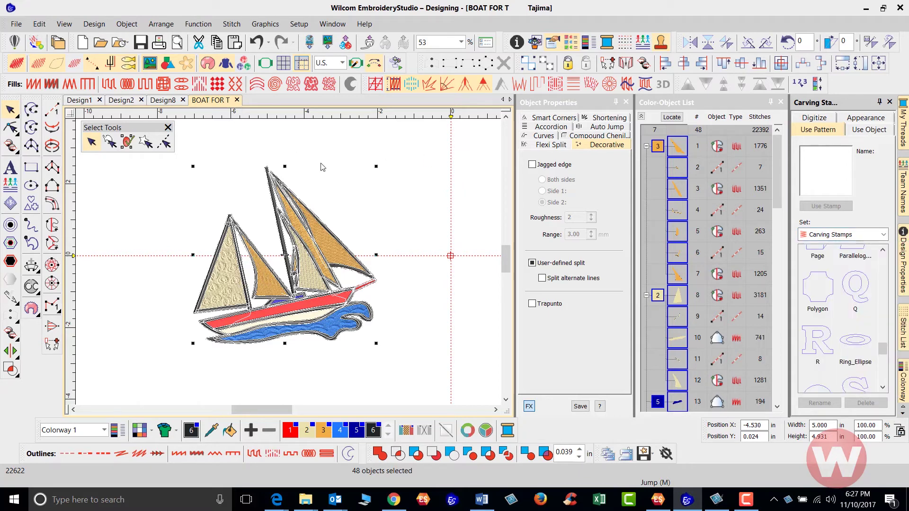
- Look through the stamp patterns in the Home Dec and MOTIFS sets
left_click(882, 234)
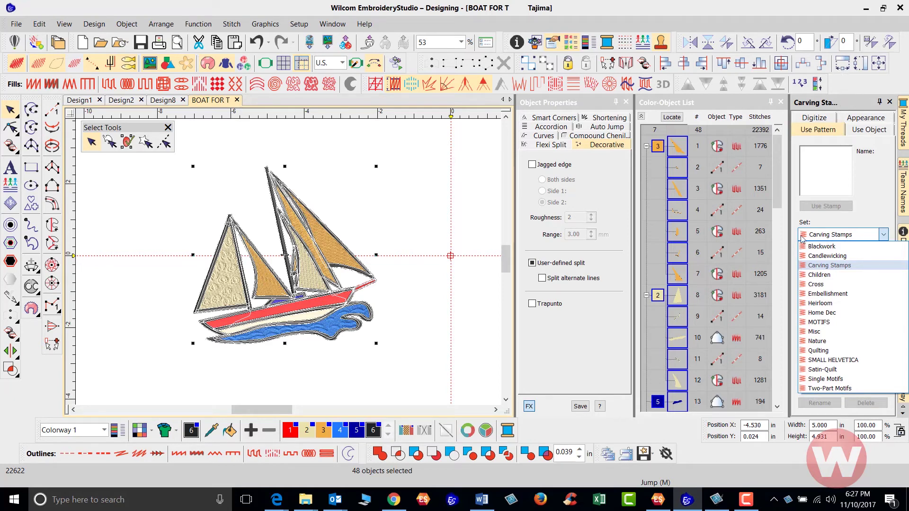
left_click(822, 313)
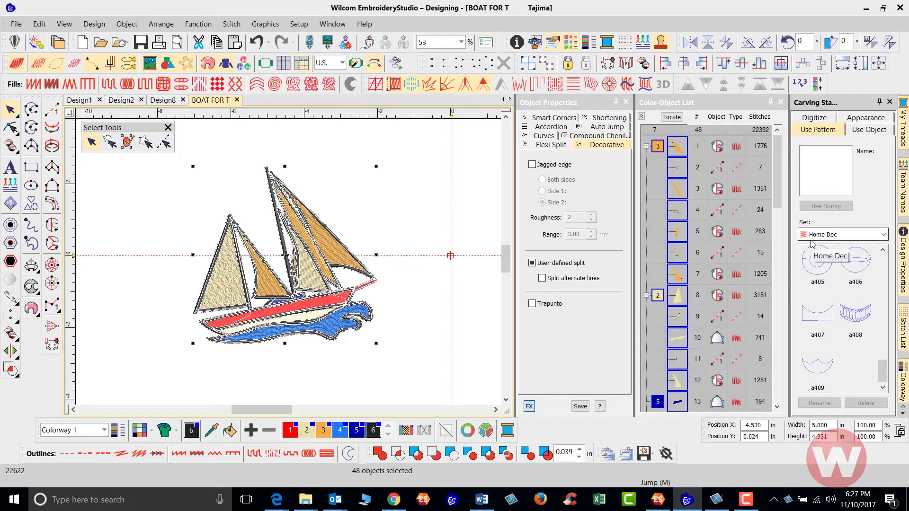
left_click(884, 235)
left_click(824, 323)
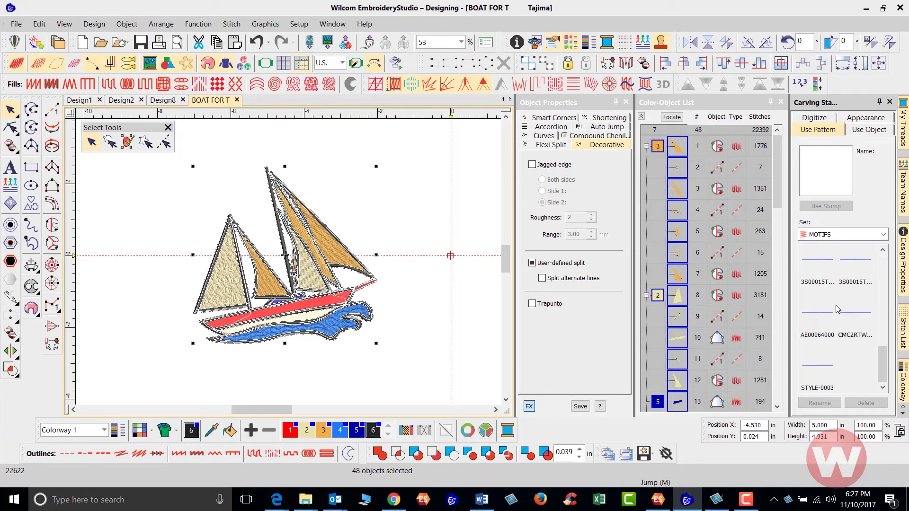
left_click_drag(882, 366, 881, 294)
- Choose leaf pattern 111 from the Nature set as the carving stamp
left_click(884, 235)
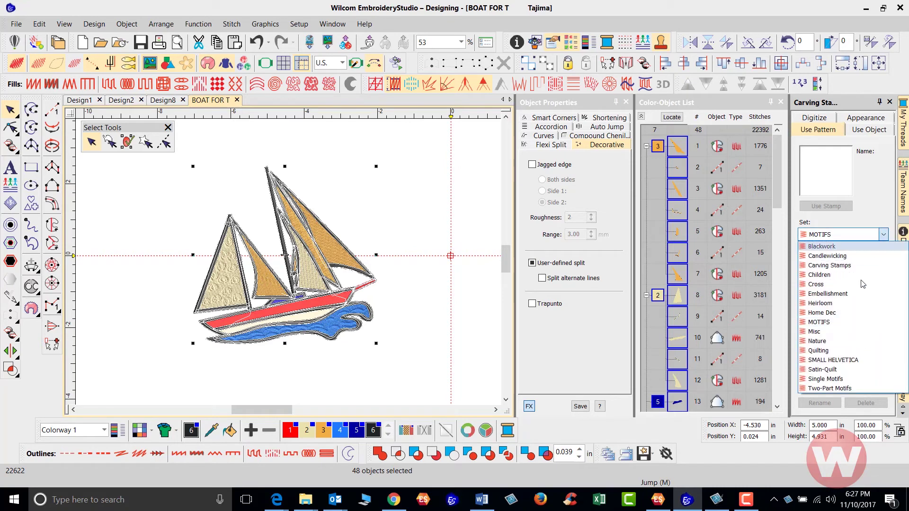
left_click(833, 341)
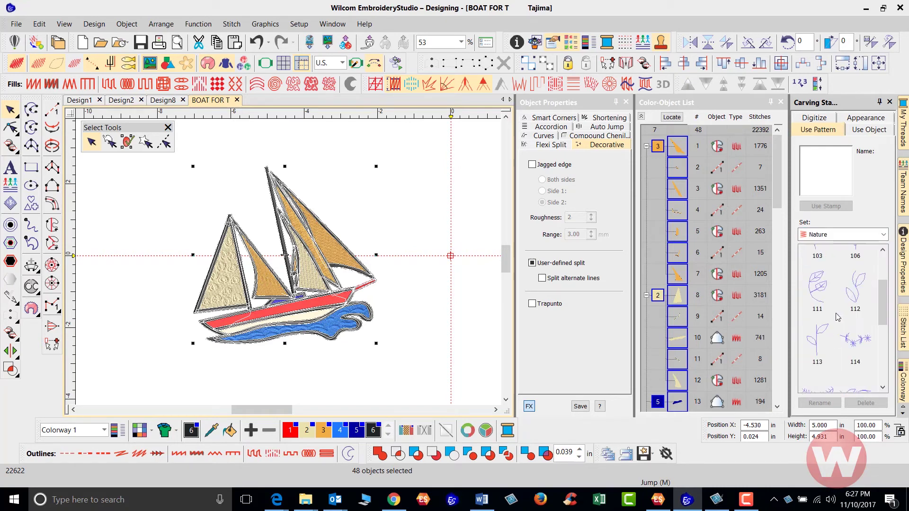
left_click(817, 286)
- Place two leaf stamps on the large orange bow sail, one in its middle and one higher up, then finish stamping and deselect the design
scroll(284, 254, "up", 4)
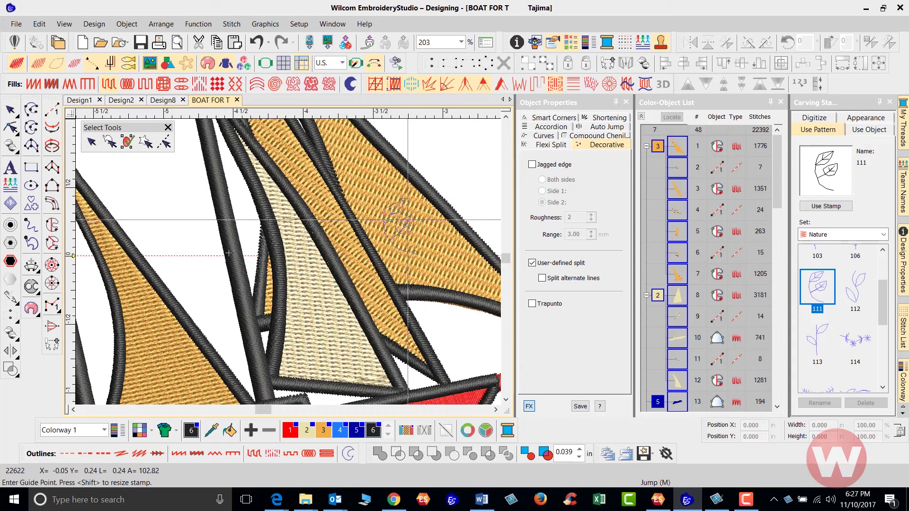
left_click(391, 223)
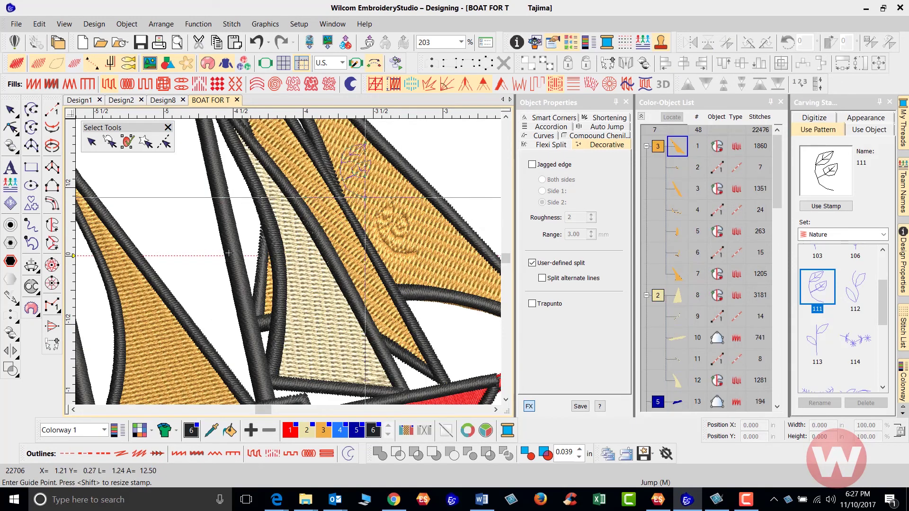
left_click(365, 160)
left_click_drag(229, 253, 29, 220)
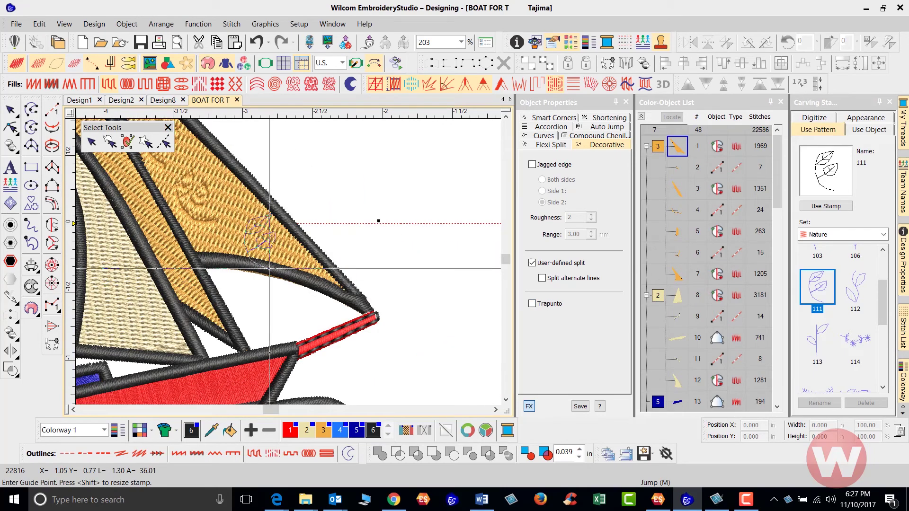
key("Escape")
key("0")
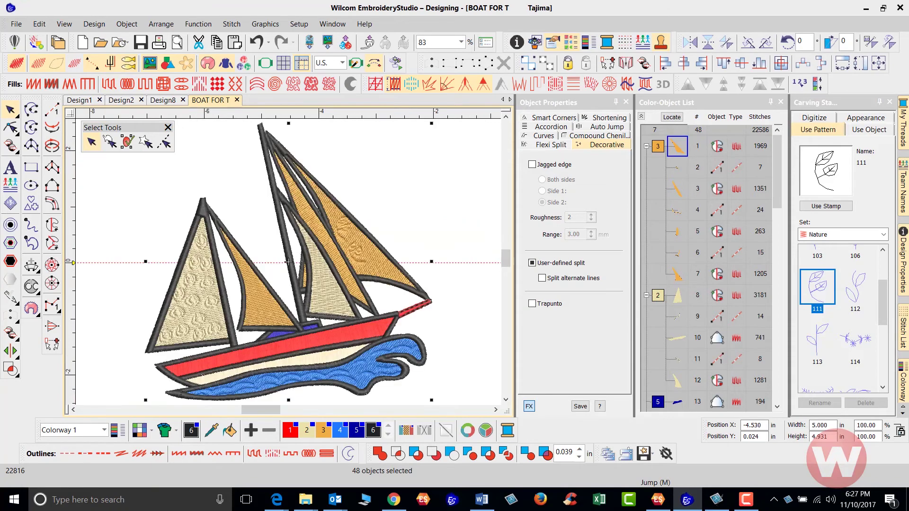
key("Escape")
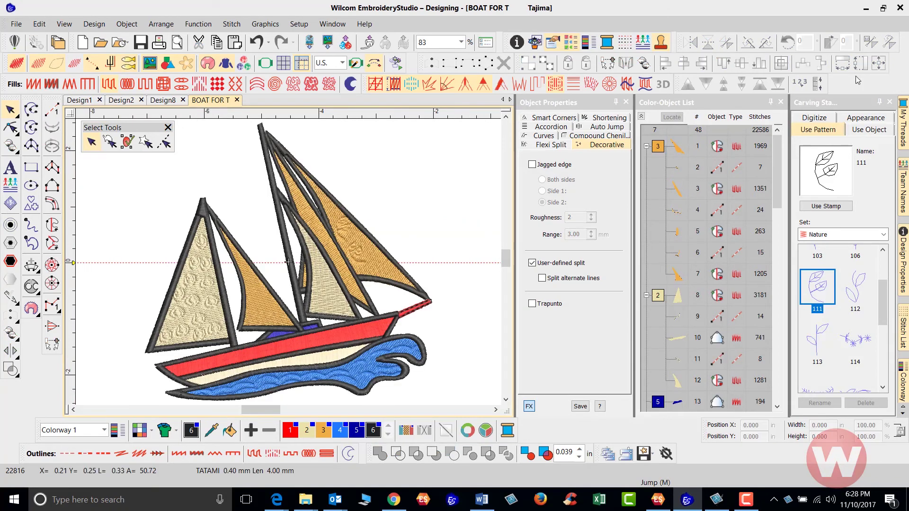